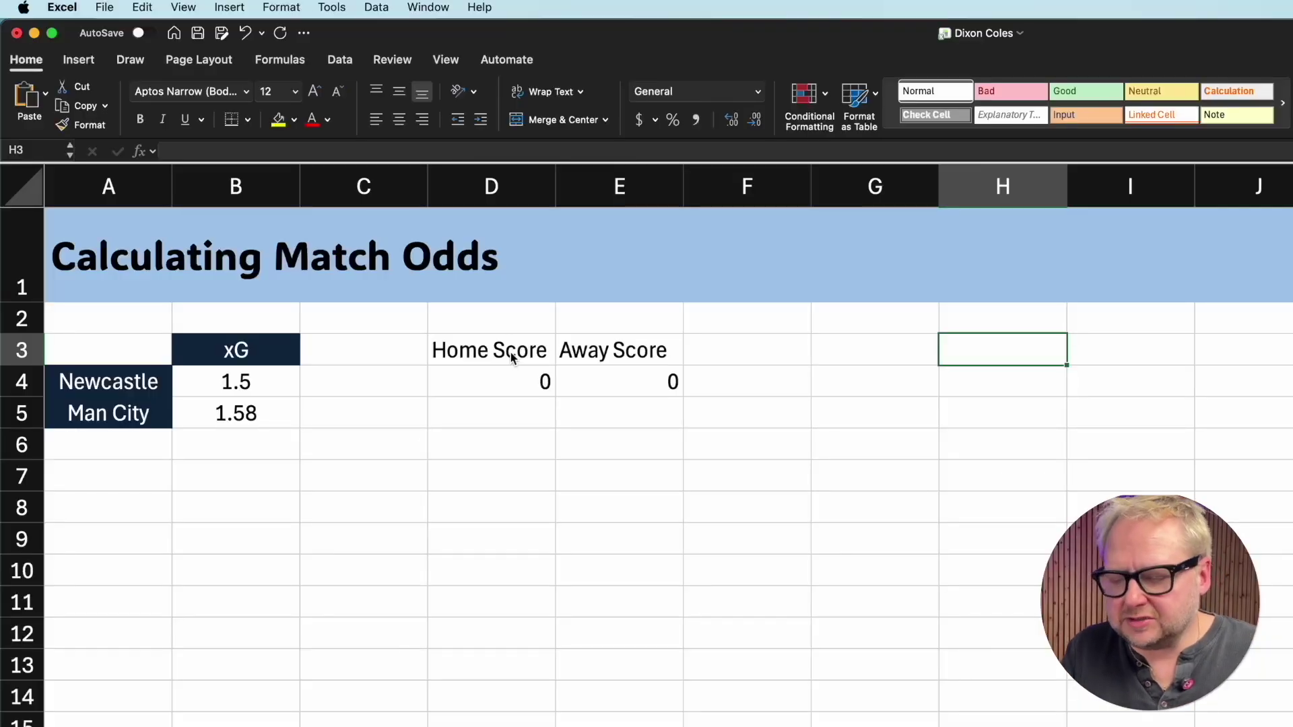
Step: Head H3 'Poisson' and enter =POISSON.DIST(D4,B4,FALSE)*POISSON.DIST(E4,B5,FALSE) in H4
text(Poisson)
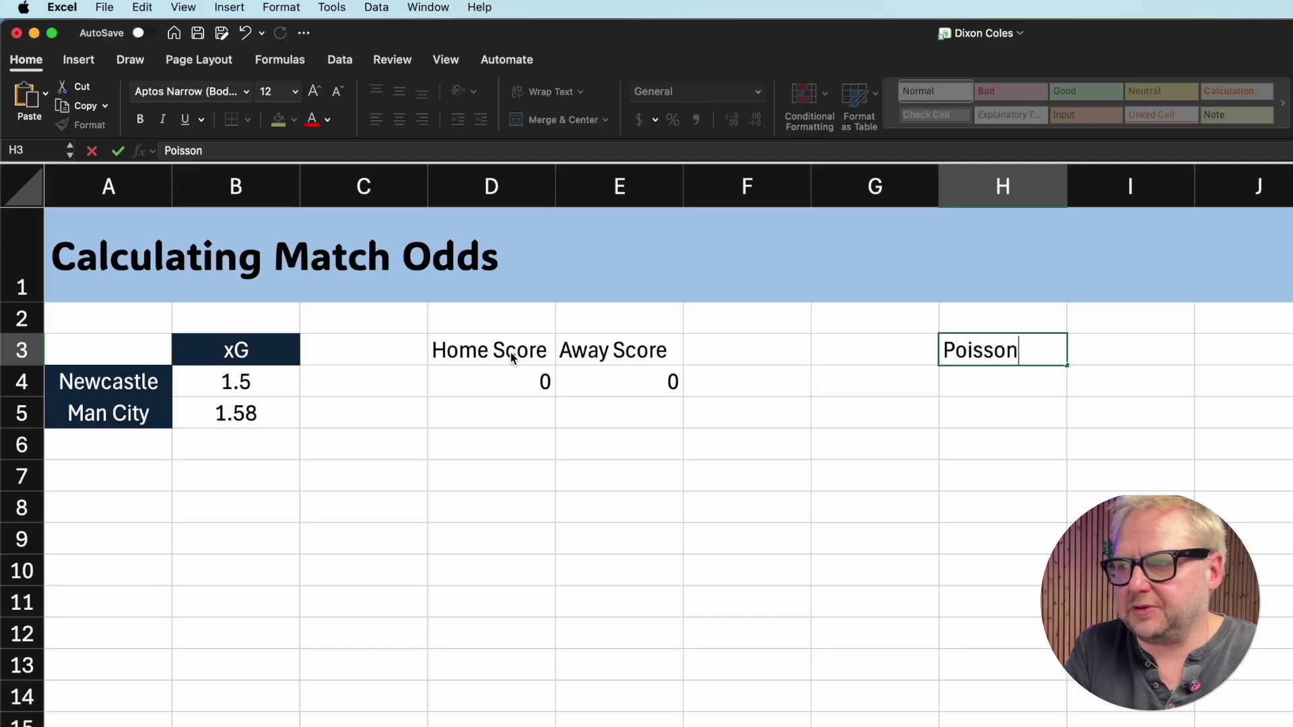
key(Return)
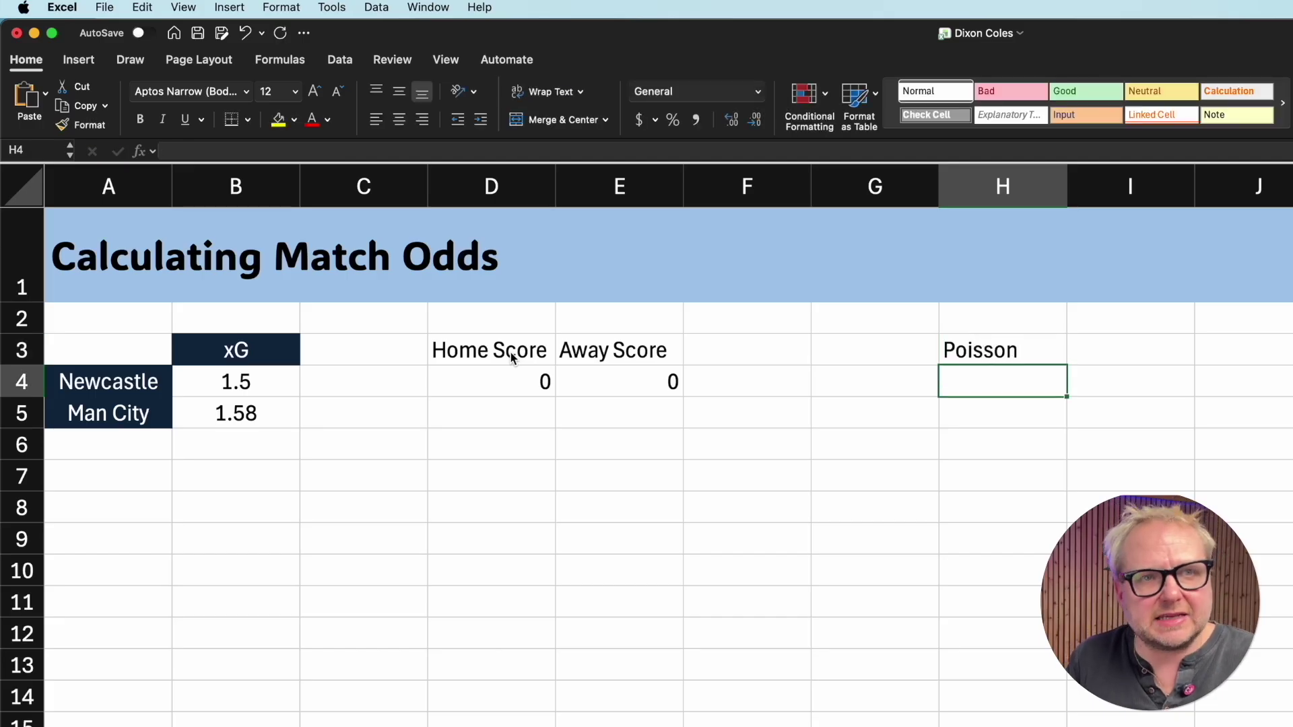
text(=poi)
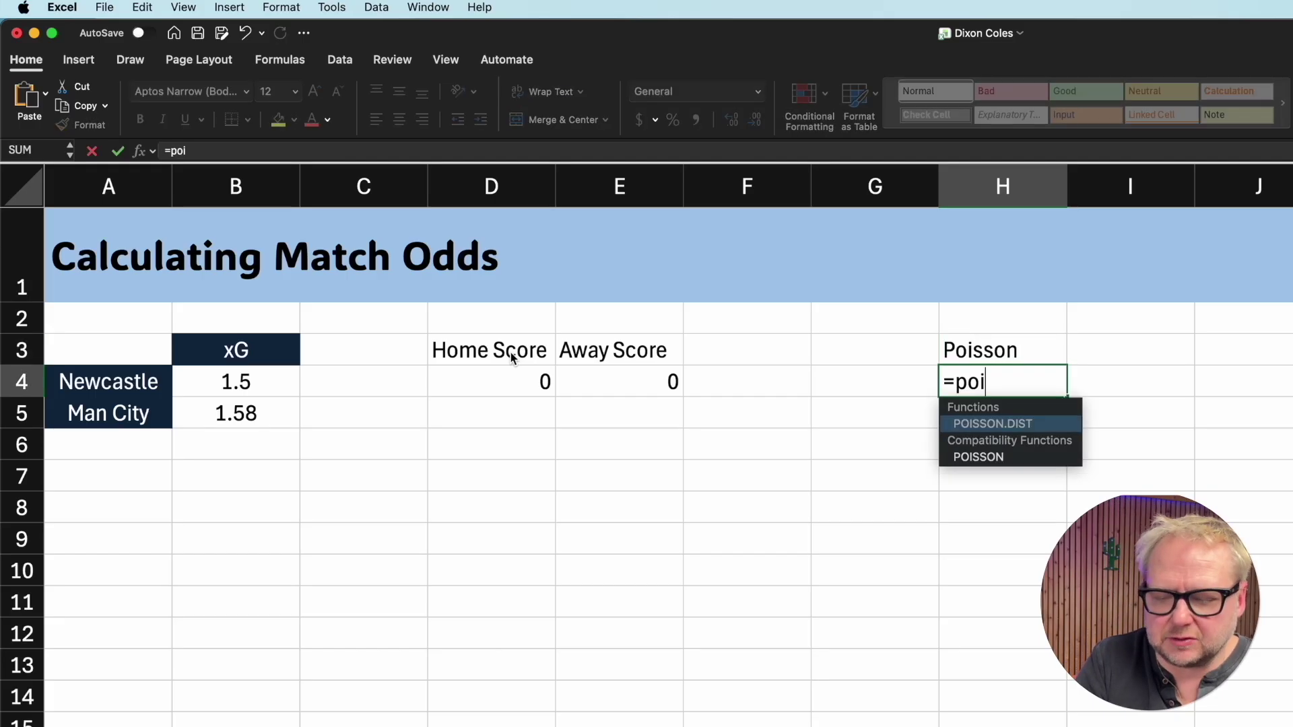
text(sson.dist()
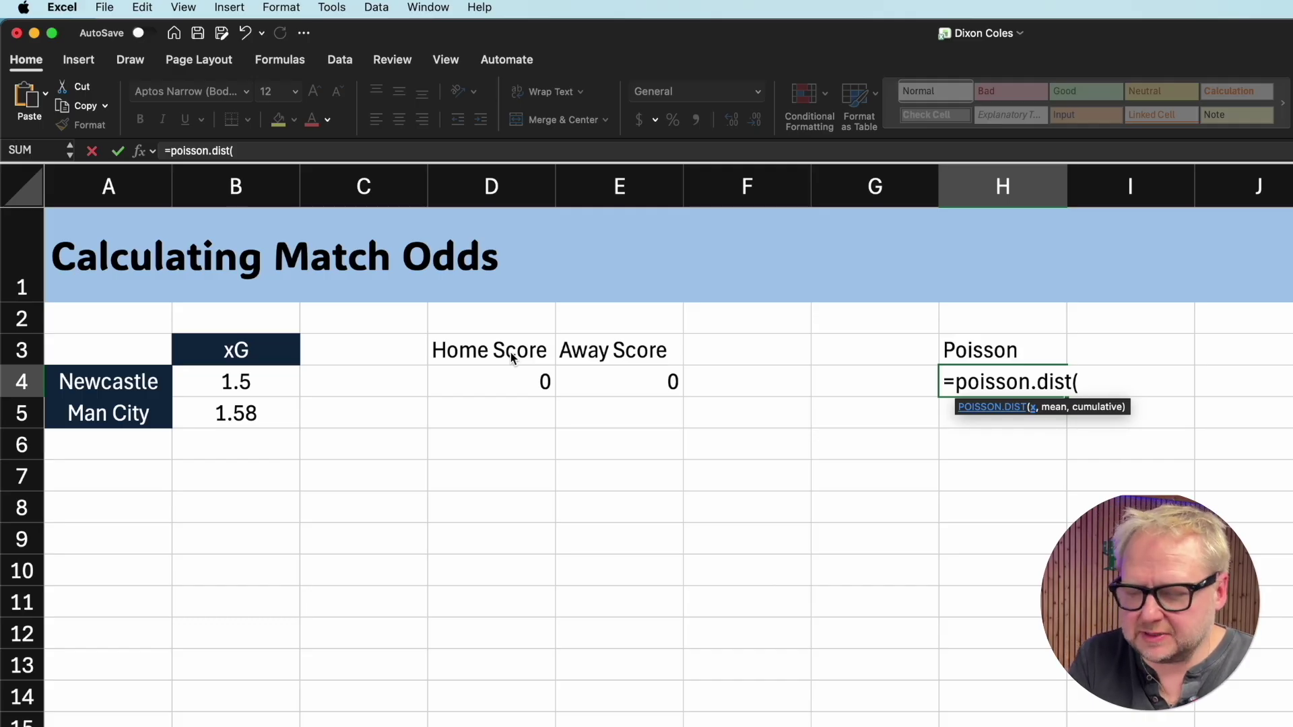
scroll(511, 353, right, 1)
click(487, 388)
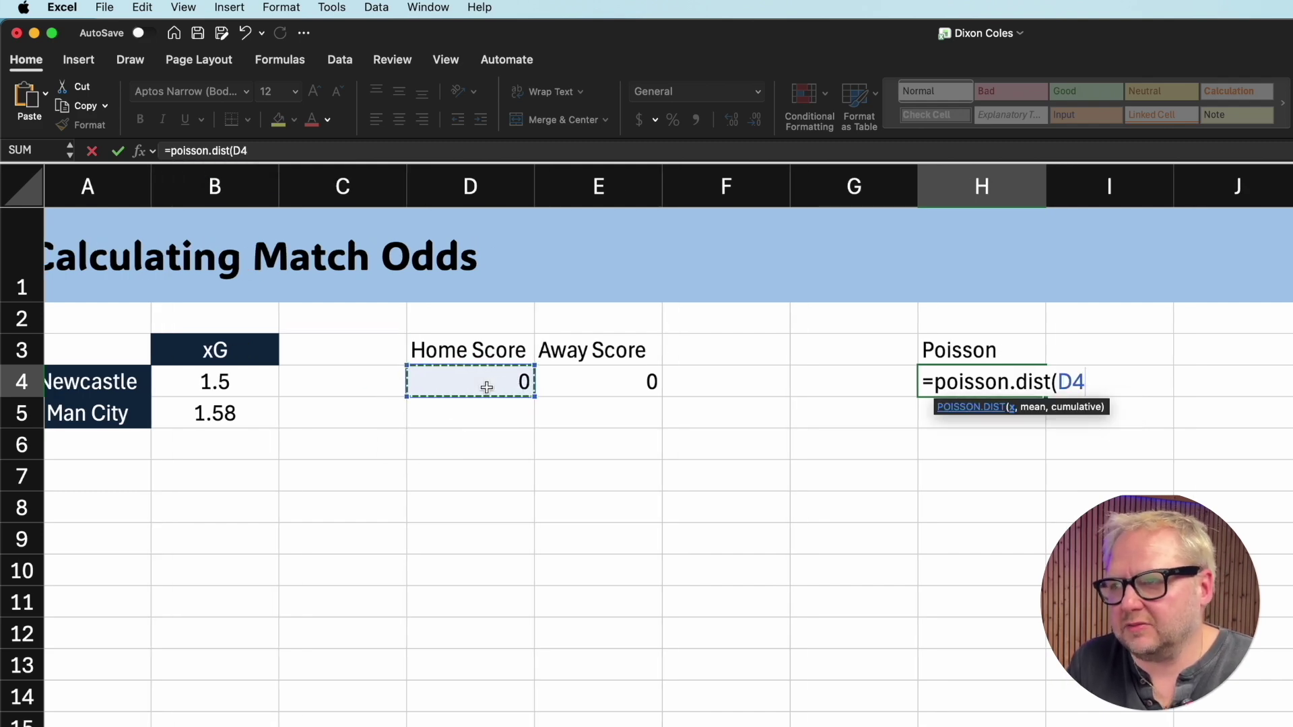
text(,)
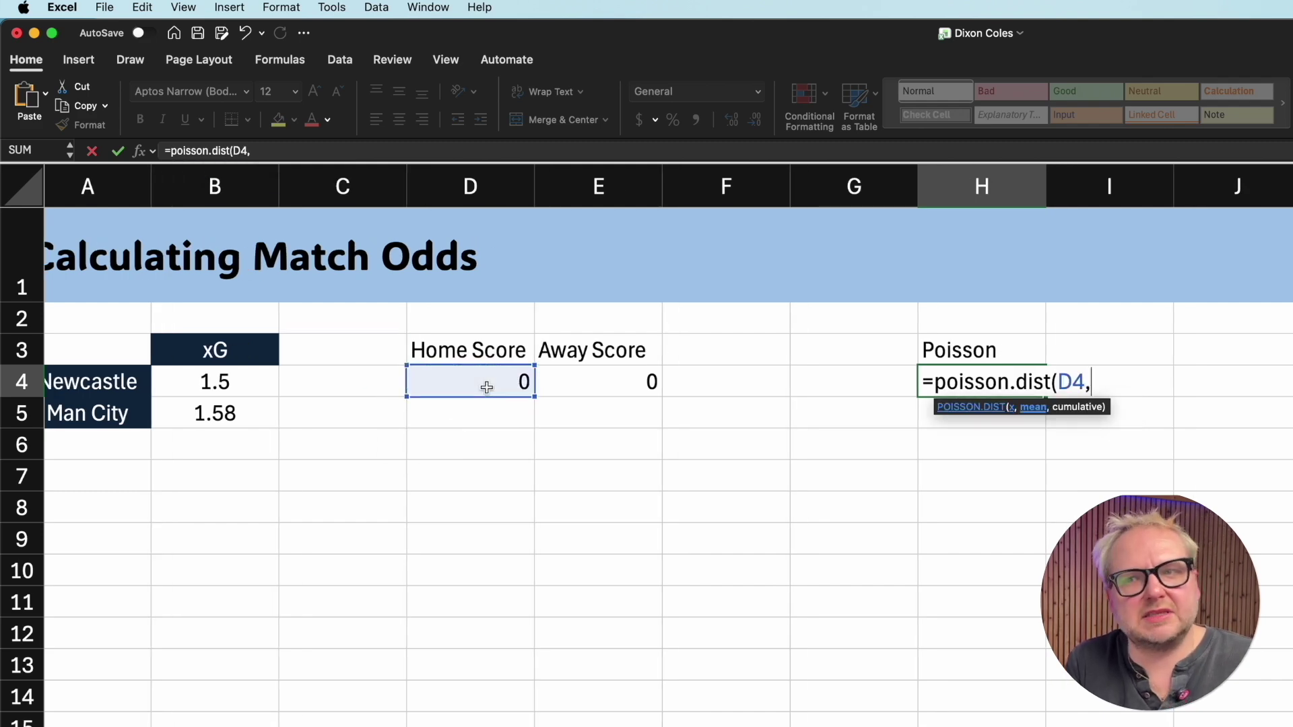
click(213, 383)
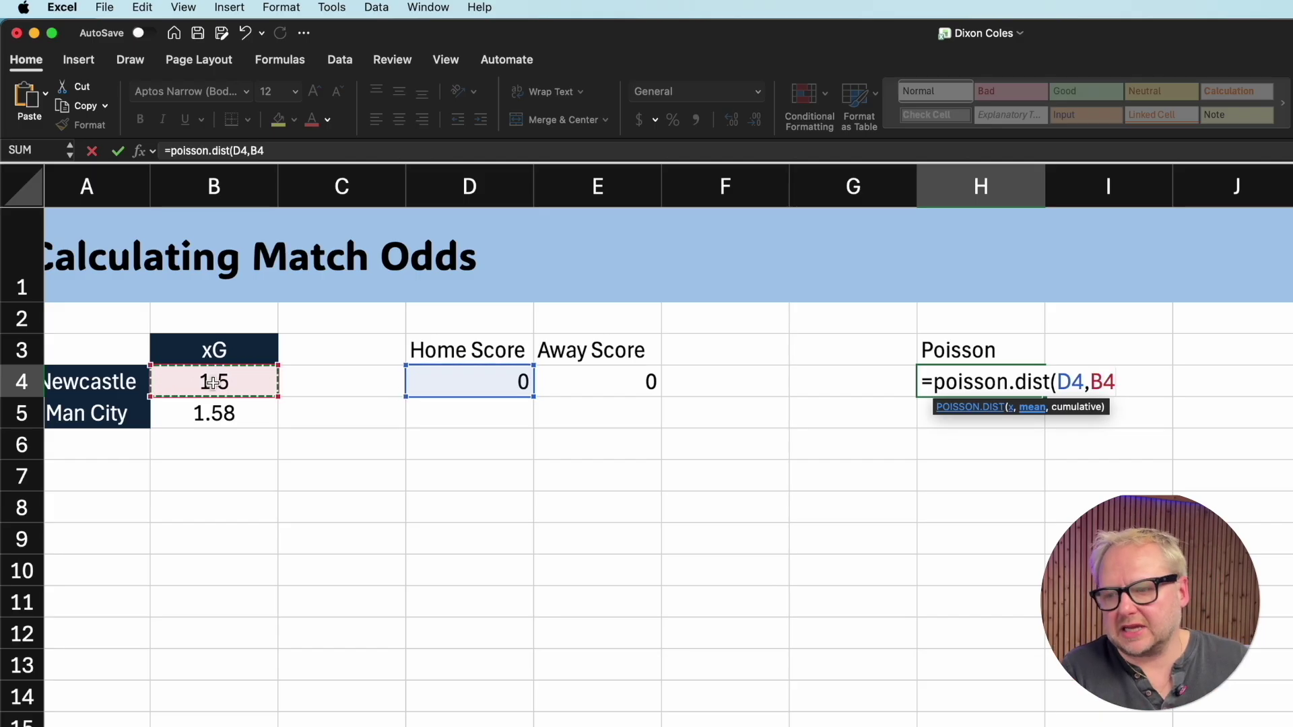
text(,)
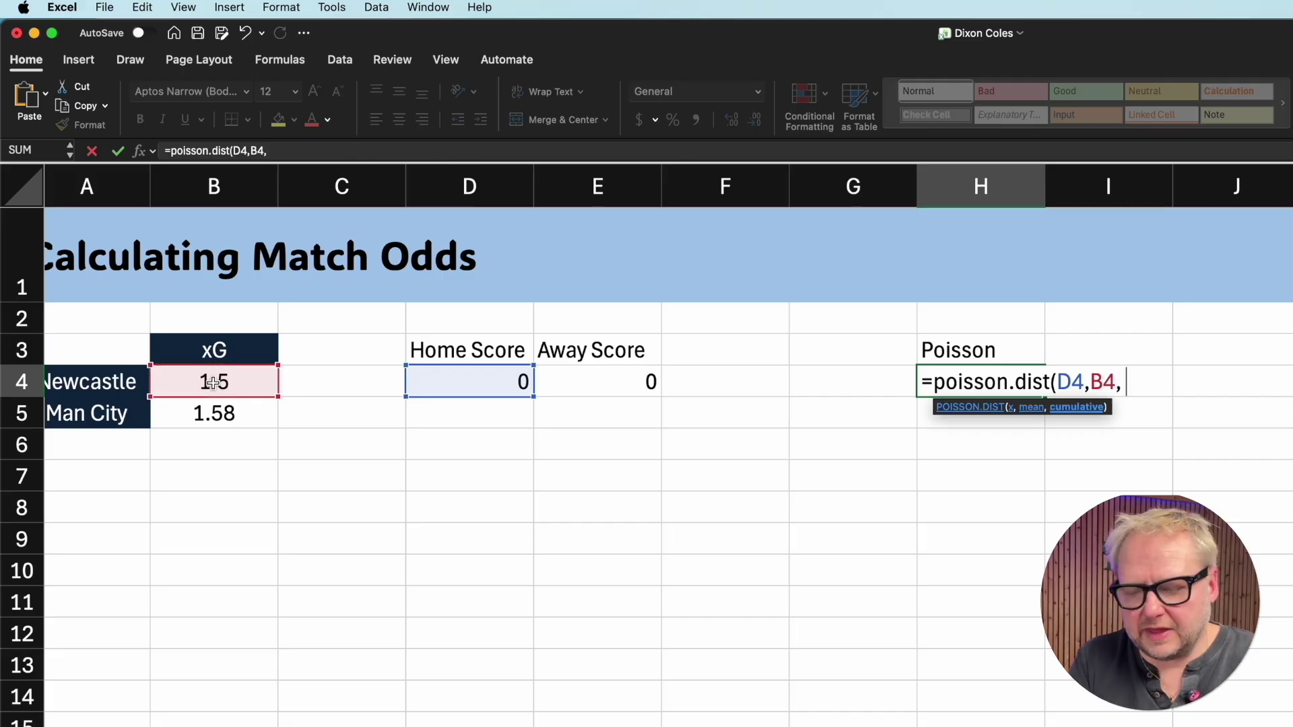
text( false)*)
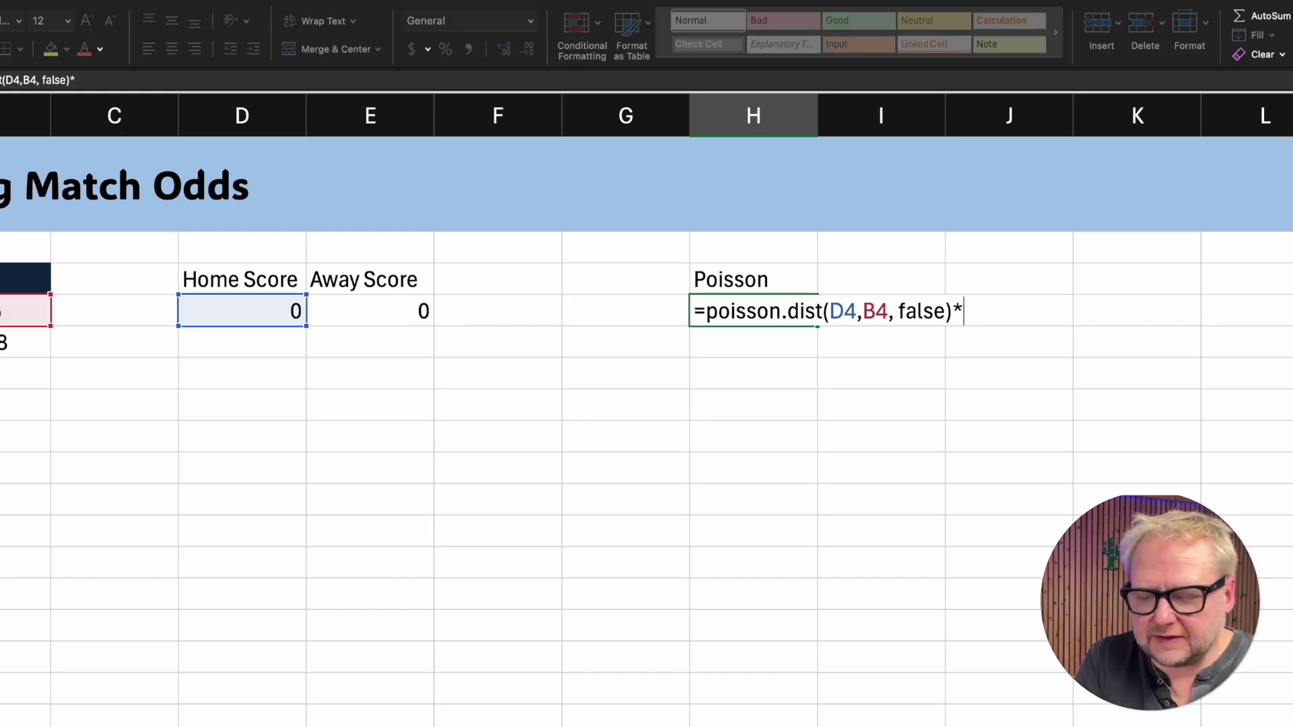
text(poisson.dist()
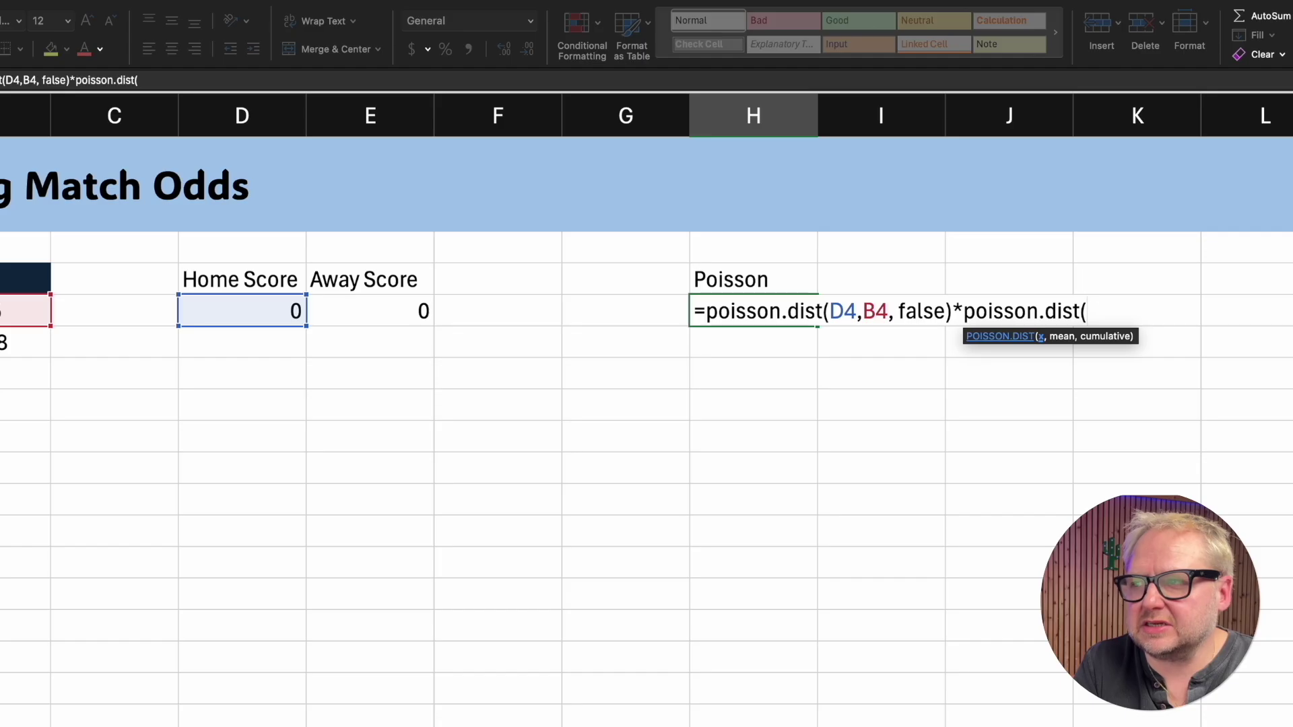
text(E)
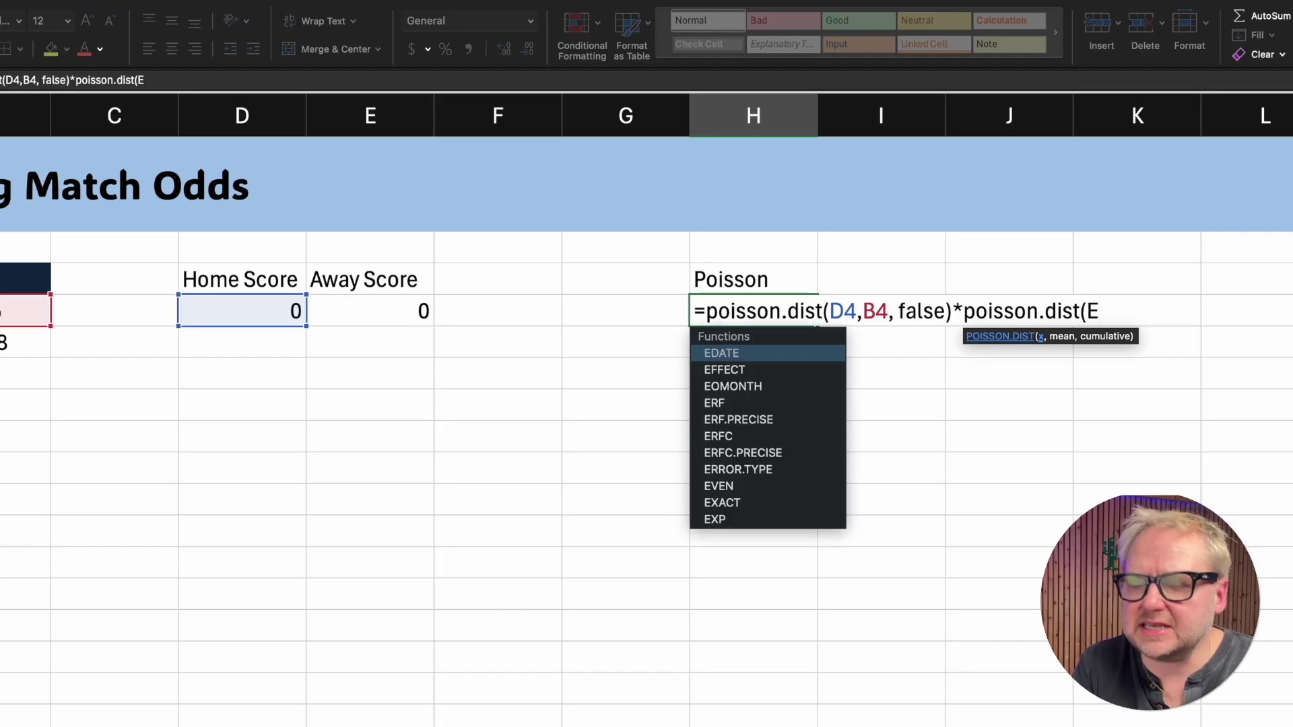
text(4, )
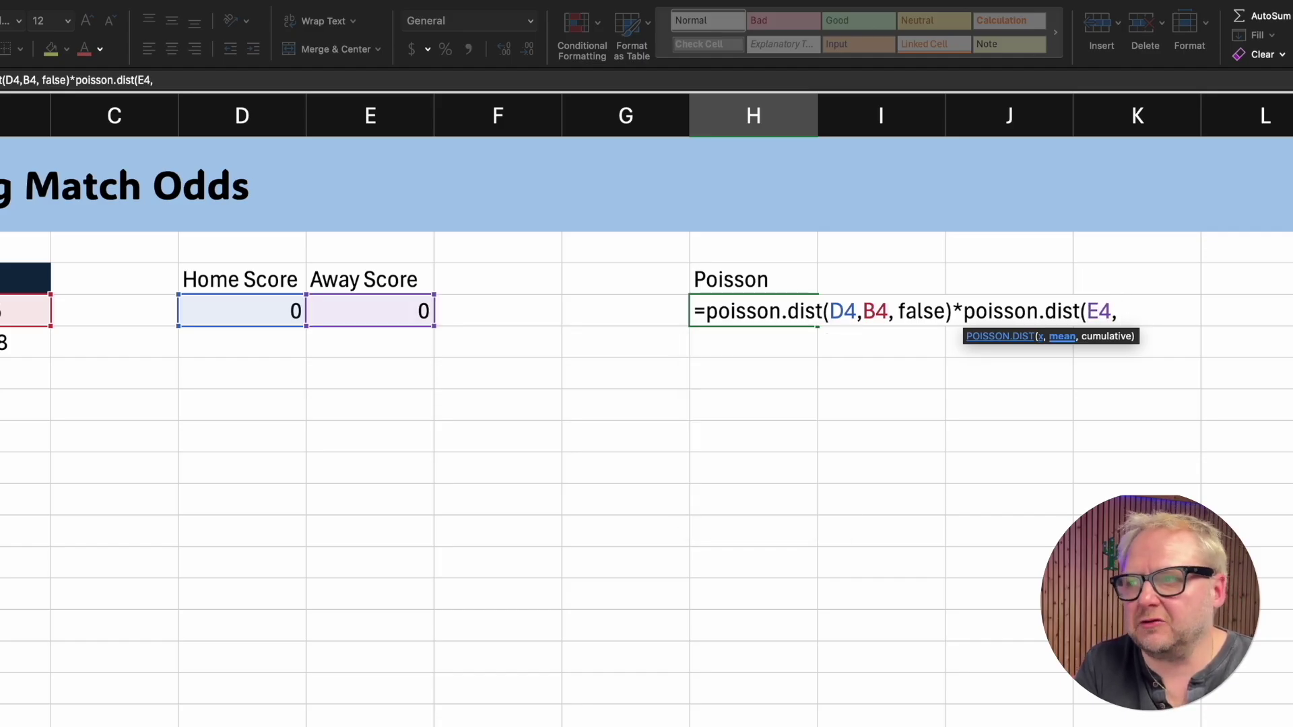
text(B)
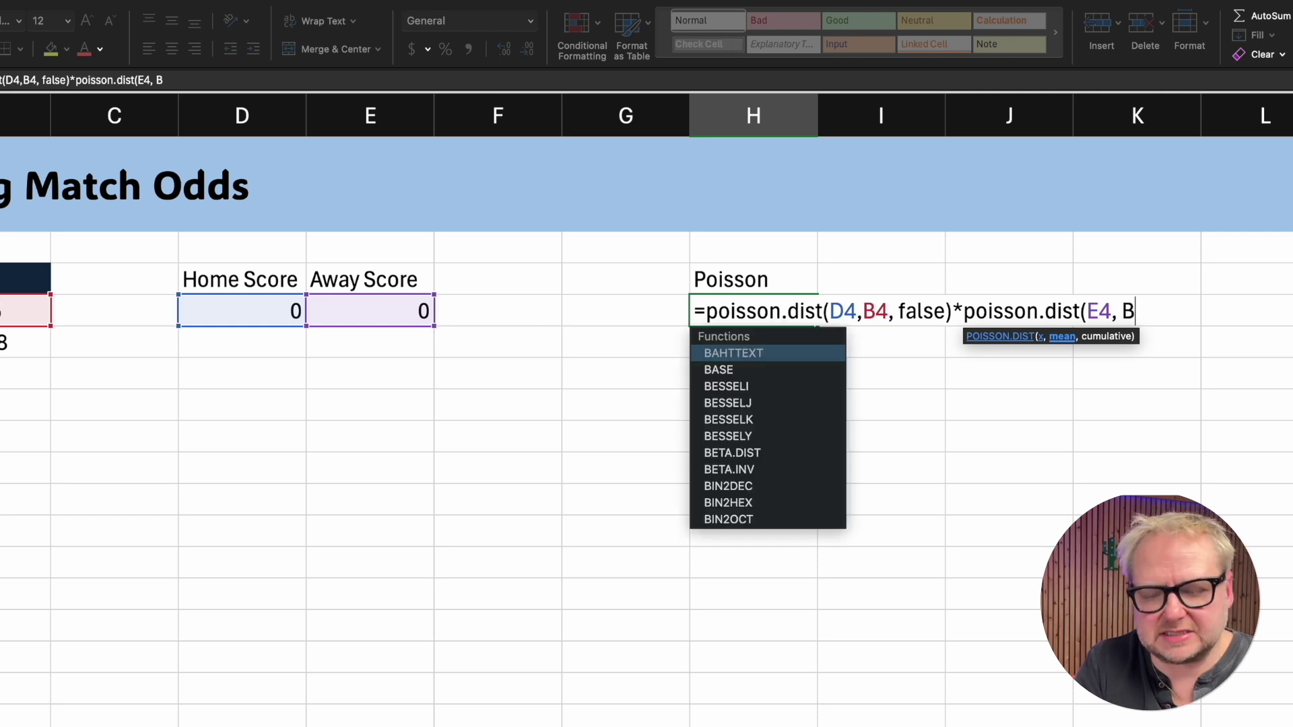
text(5, false))
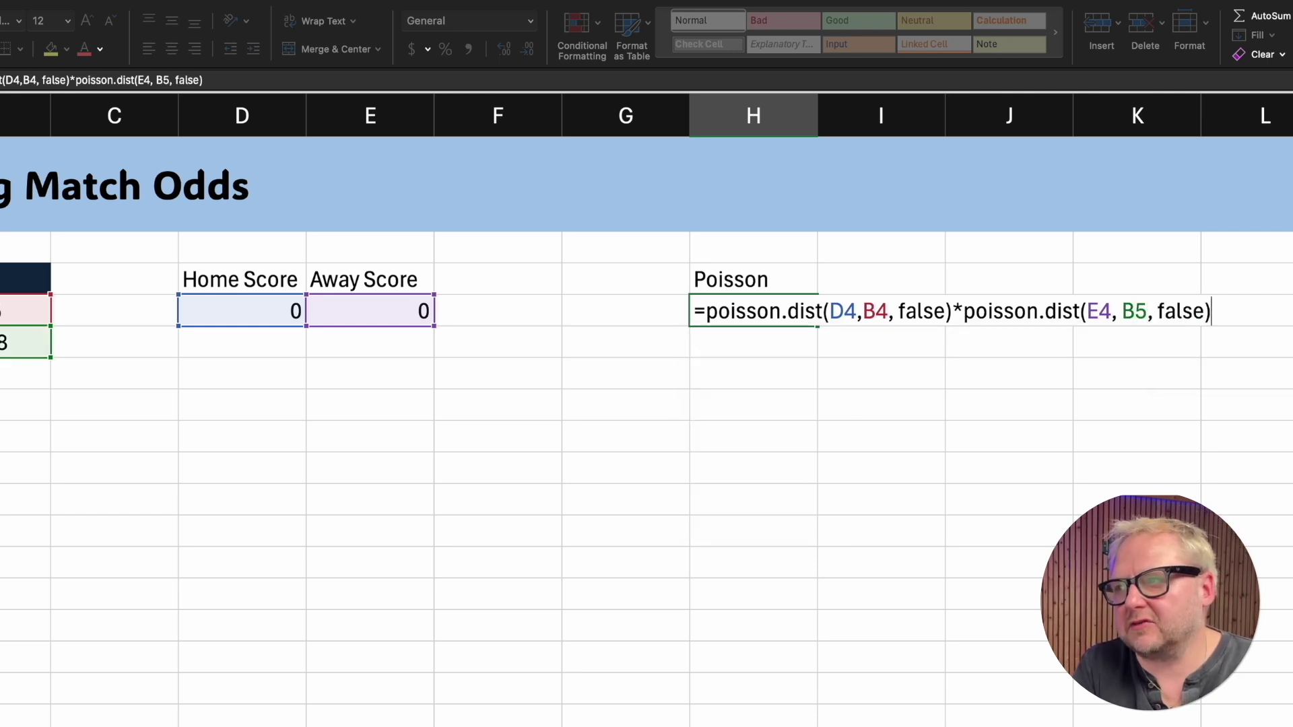
key(Return)
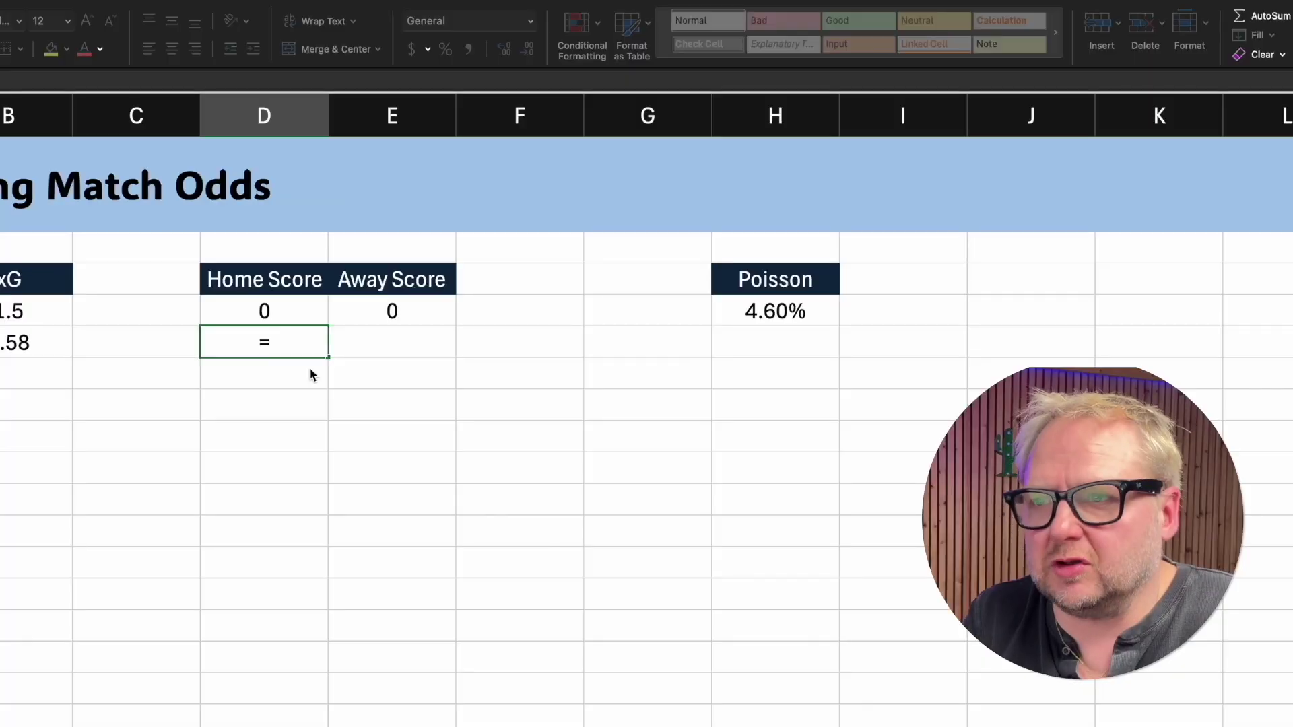
Step: Start the D5 formula by referencing the first home score in D4
key(Up)
Step: Enter =D4+1 in D5 and copy it down through D14, giving home scores 0 to 10
text(+1)
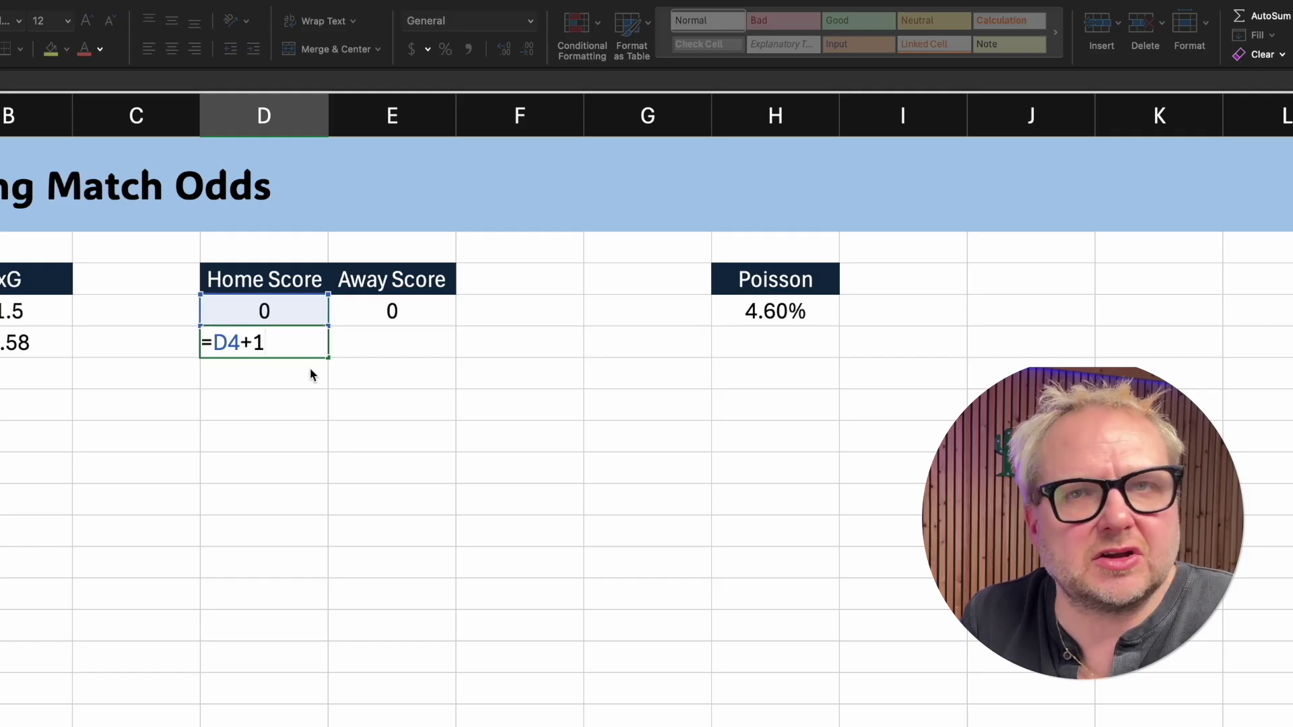
key(Return)
key(Up)
key(ctrl+c)
key(shift+Down)
key(shift+Down)
key(shift+Down)
key(shift+Down)
key(shift+Down)
key(shift+Down)
key(shift+Down)
key(shift+Down)
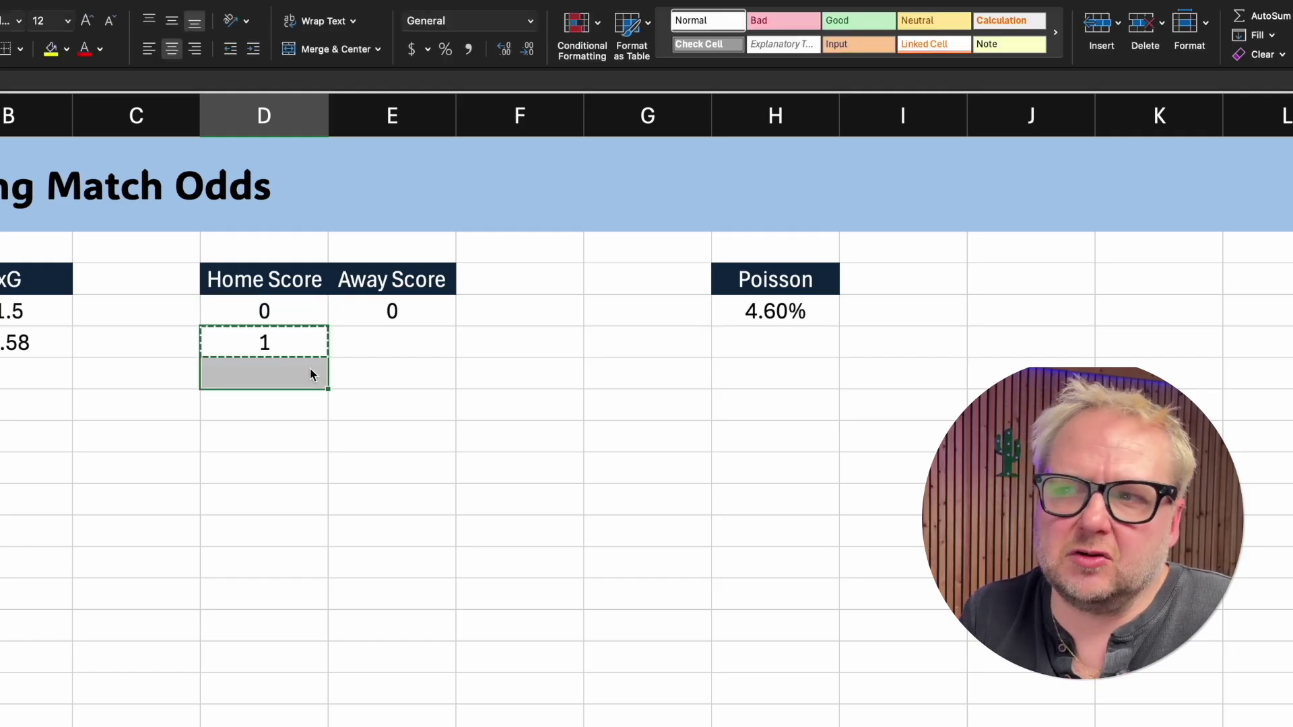
key(ctrl+v)
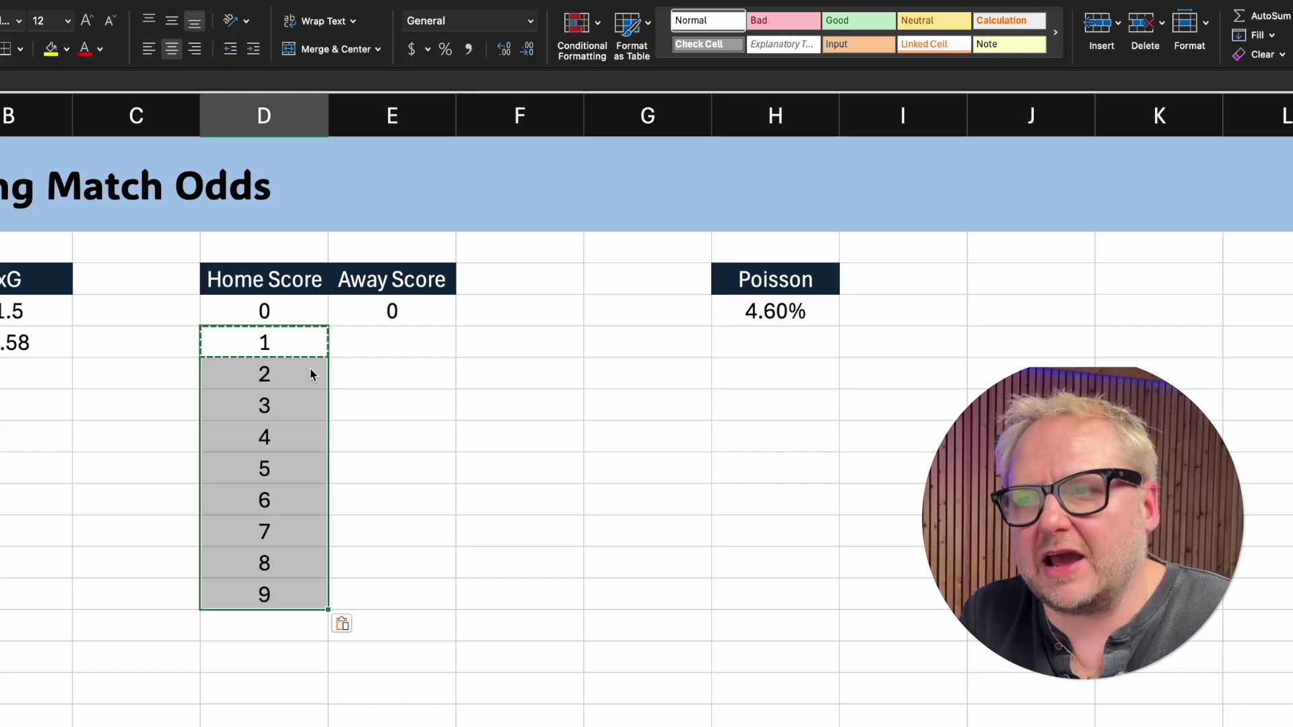
click(263, 594)
key(ctrl+c)
key(Down)
key(ctrl+v)
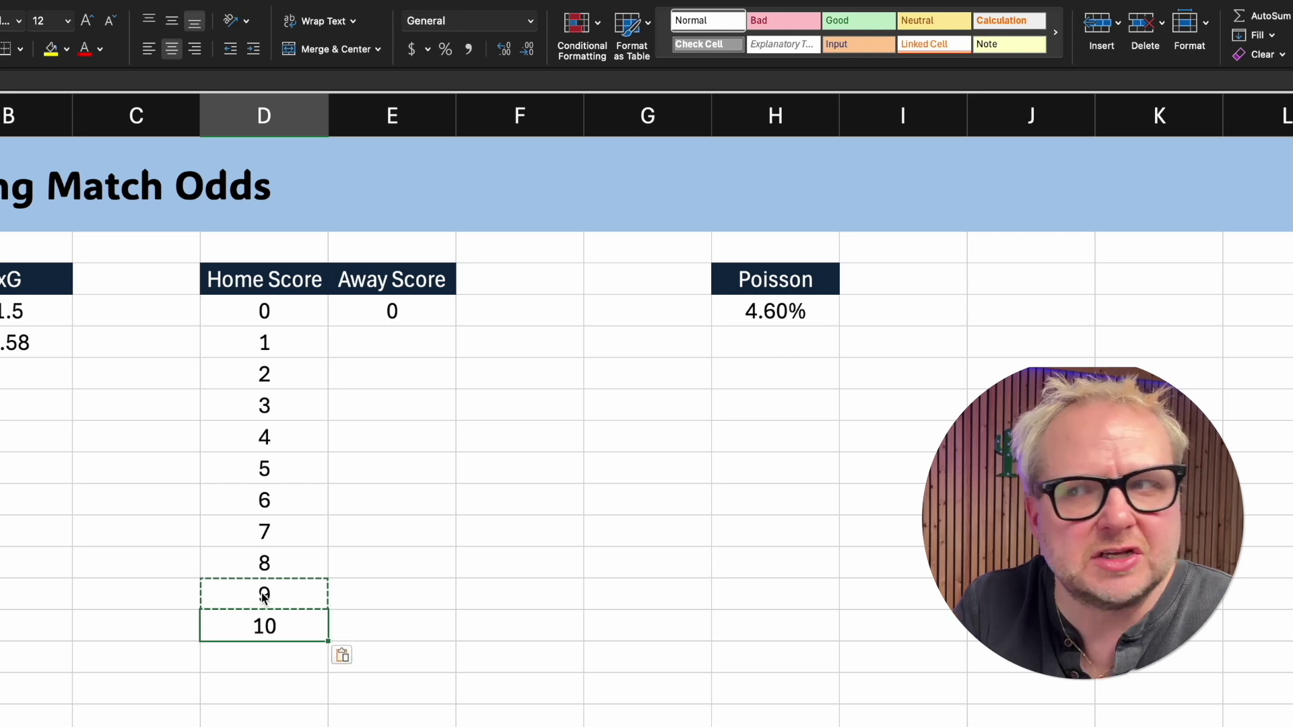
key(Escape)
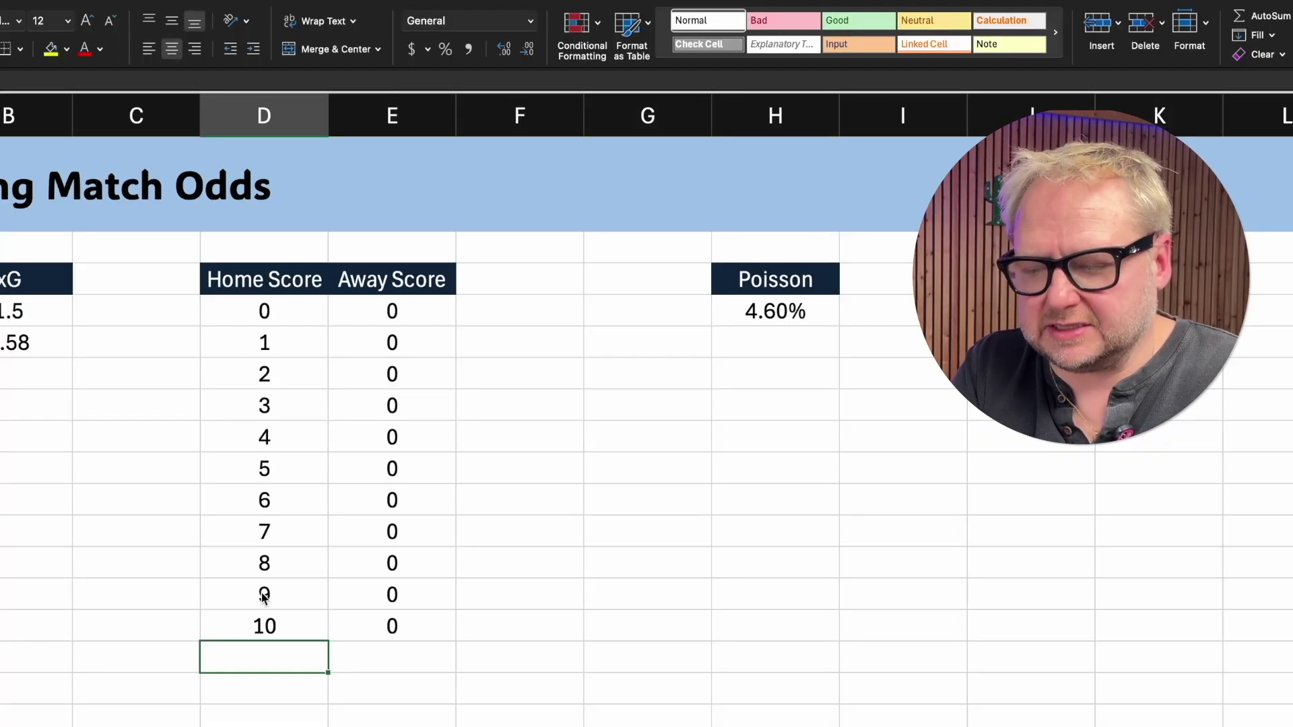
Step: In row 15, restart the home score with =D4 and set the away score to =E4+1
text(=)
key(Up)
key(Up)
key(Up)
key(Up)
key(Up)
key(Up)
key(Up)
key(Up)
key(Up)
key(Up)
key(Up)
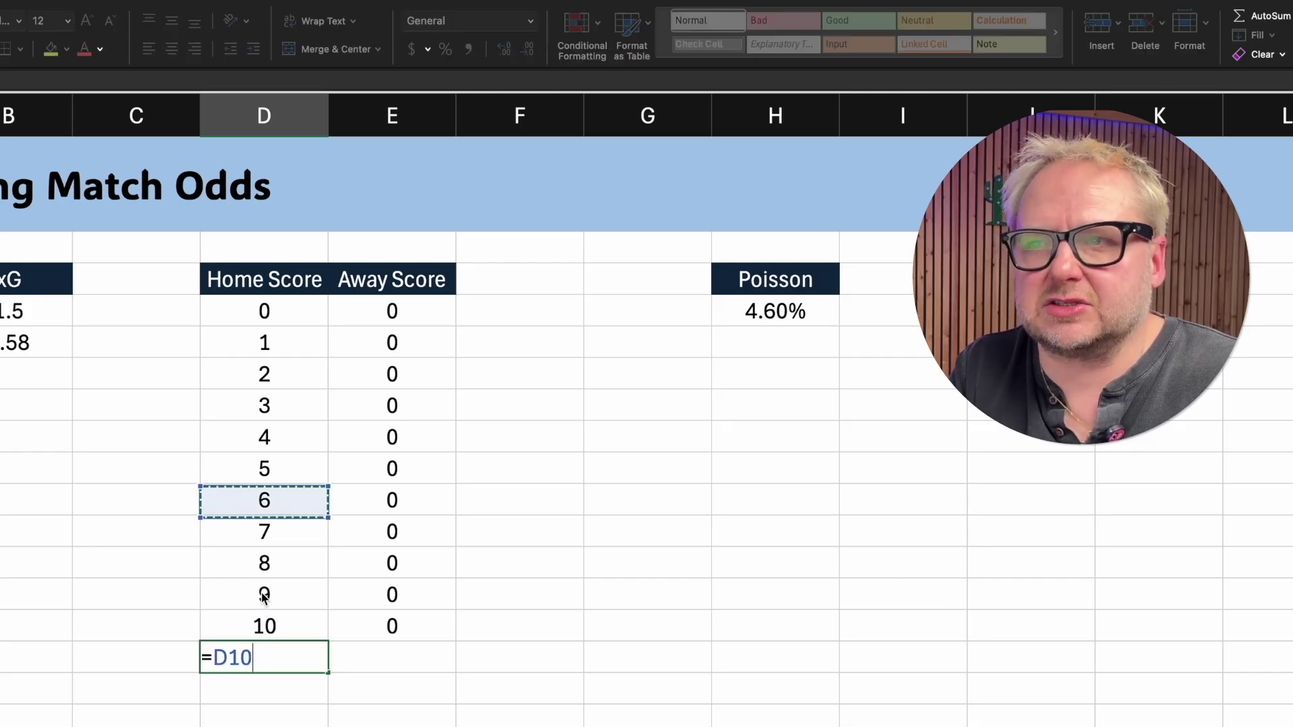
key(Down)
key(Up)
key(Tab)
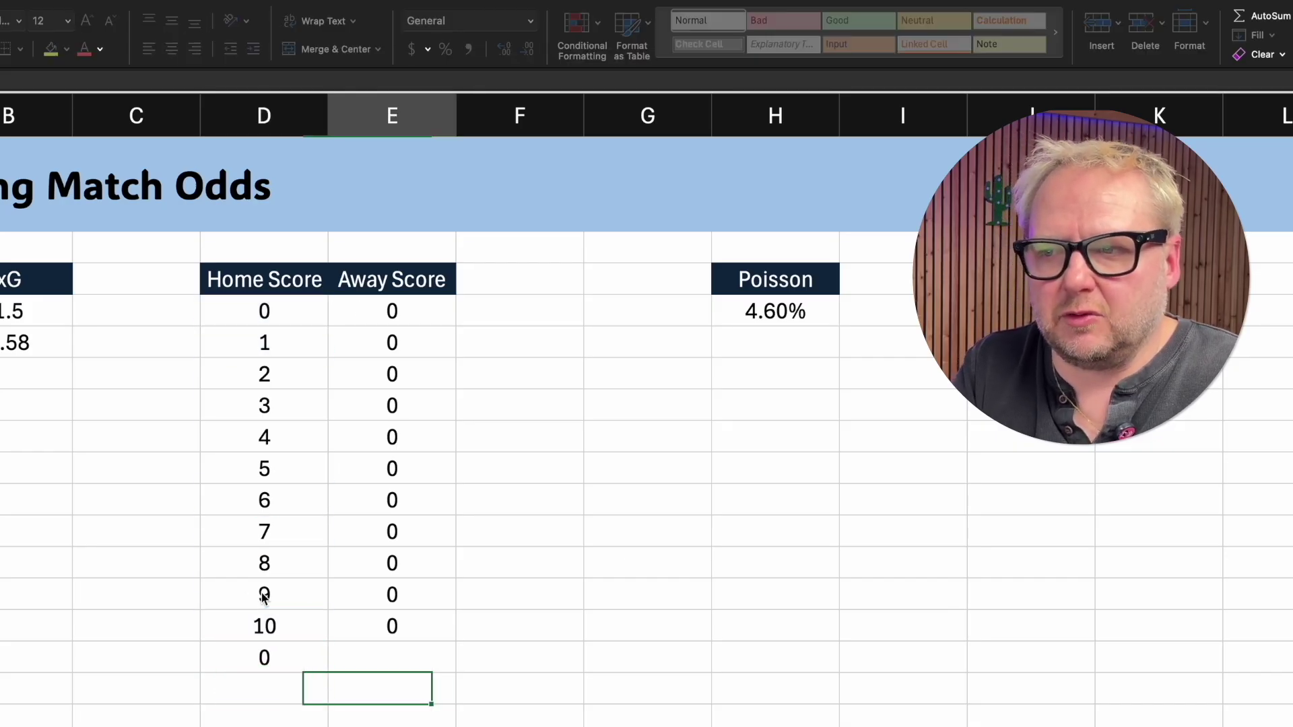
text(=)
key(Up)
key(Up)
key(Up)
key(Up)
key(Up)
key(Up)
key(Up)
key(Up)
key(Up)
key(Up)
key(Up)
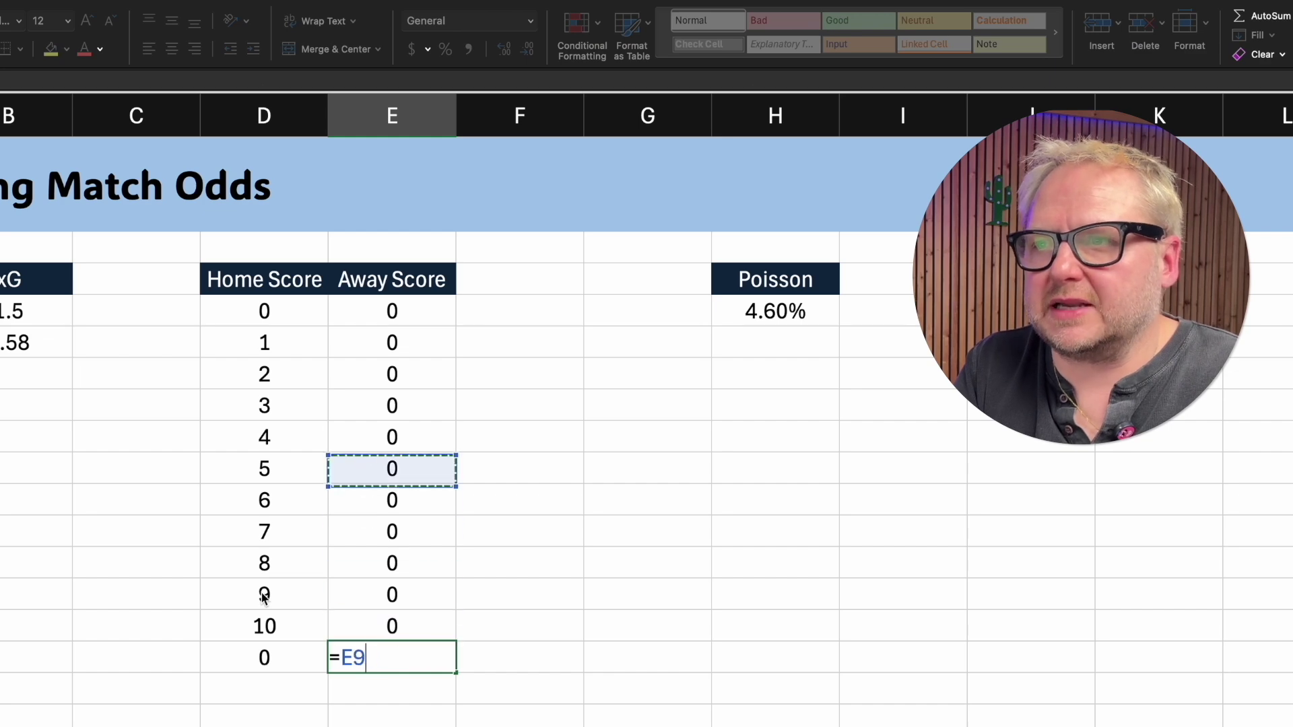
text(+1)
key(Return)
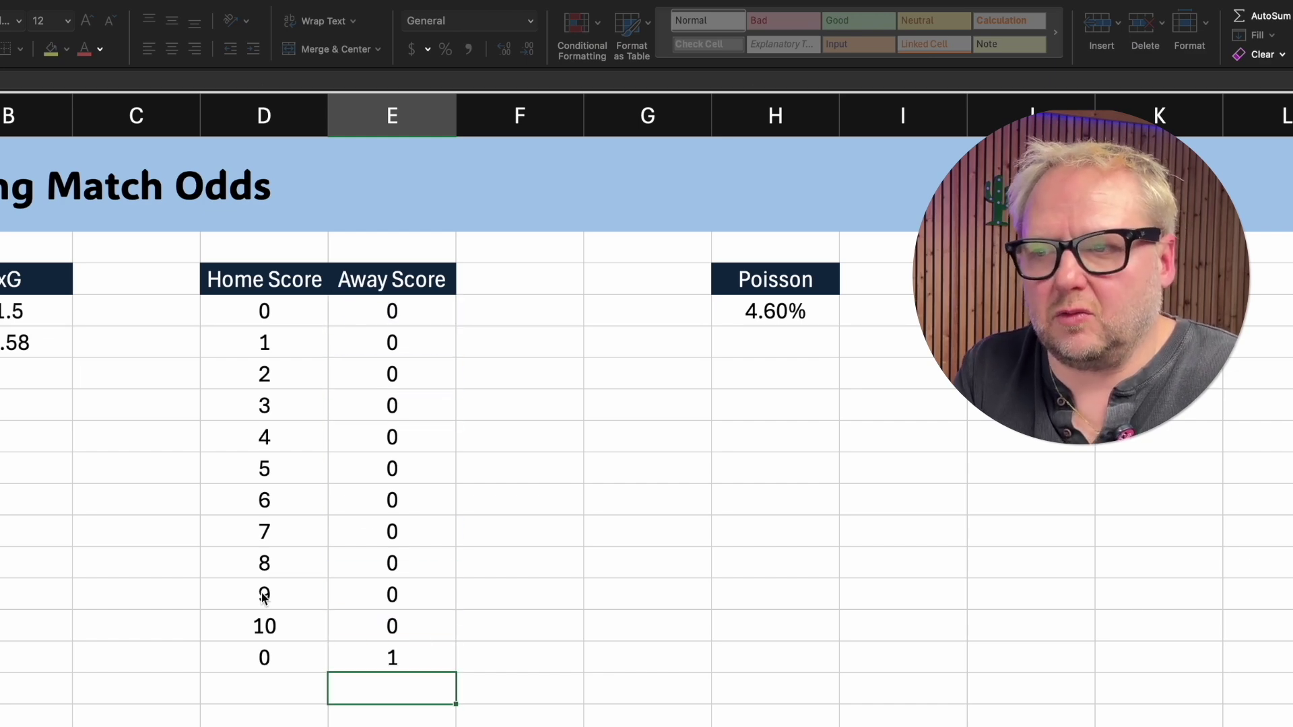
Step: Copy the D15:E15 score pair down through row 25
key(Up)
key(Left)
key(shift+Right)
key(super+c)
key(shift+Down)
key(shift+Down)
key(shift+Down)
key(shift+Down)
key(shift+Down)
key(shift+Down)
key(shift+Down)
key(shift+Down)
key(shift+Down)
key(shift+Down)
key(shift+Down)
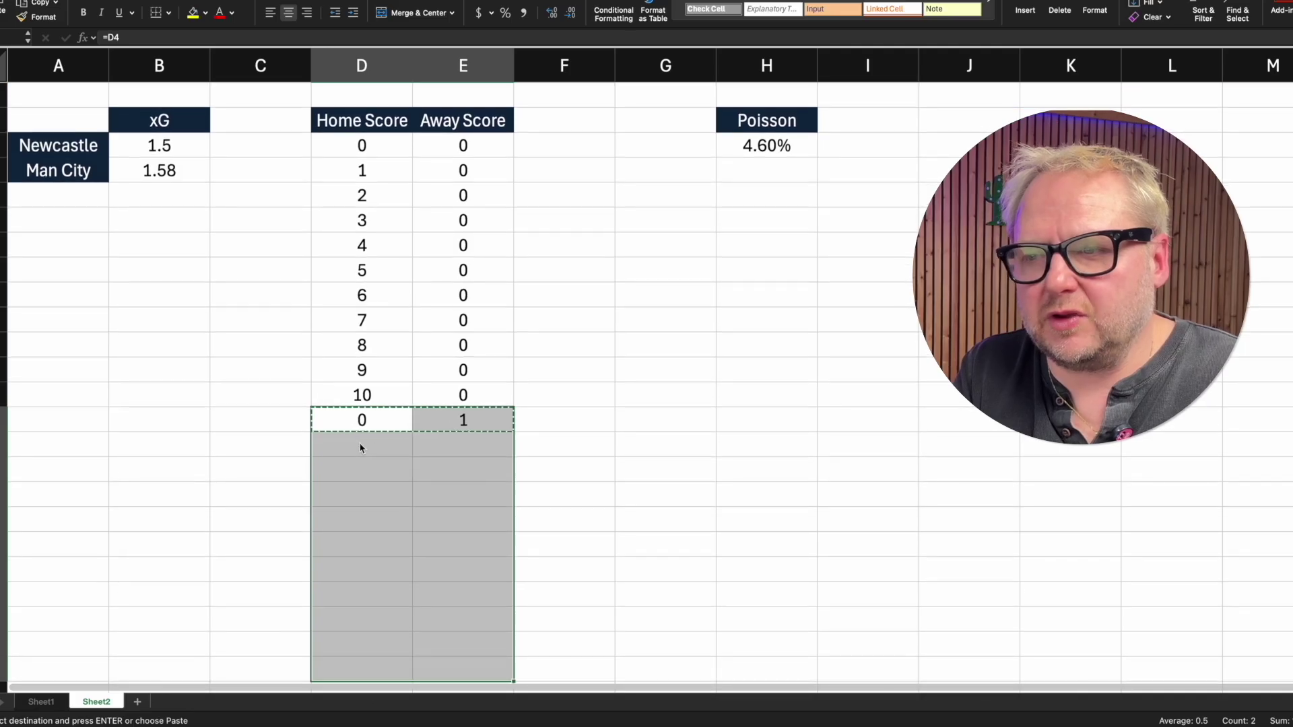
key(super+v)
Step: Copy the away-score-1 block down to fill all score pairs up to 10–10
key(shift+Left)
key(shift+Up)
key(shift+Up)
key(shift+Up)
key(shift+Up)
key(shift+Up)
key(shift+Up)
key(shift+Up)
key(shift+Up)
key(shift+Up)
key(shift+Up)
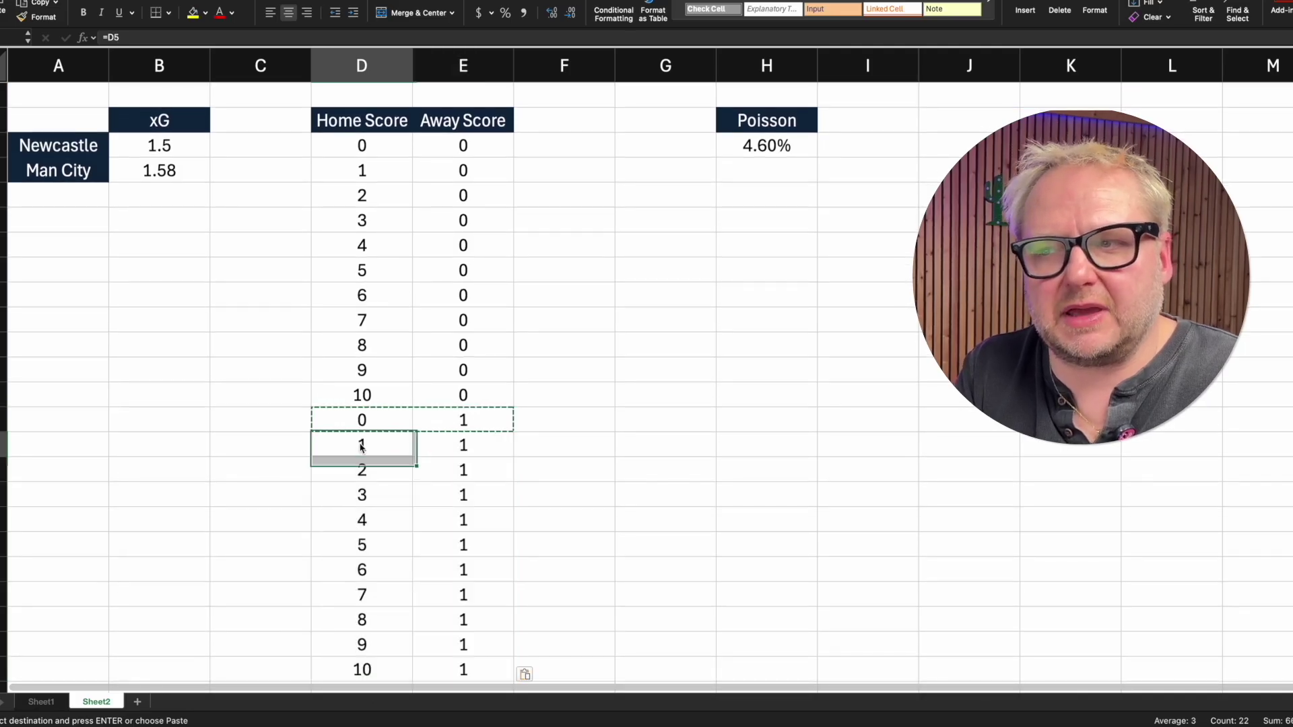
key(shift+Right)
key(shift+Down)
key(shift+Down)
key(shift+Down)
key(shift+Down)
key(shift+Down)
key(shift+Down)
key(shift+Down)
key(shift+Down)
key(shift+Down)
key(shift+Down)
key(super+c)
key(super+v)
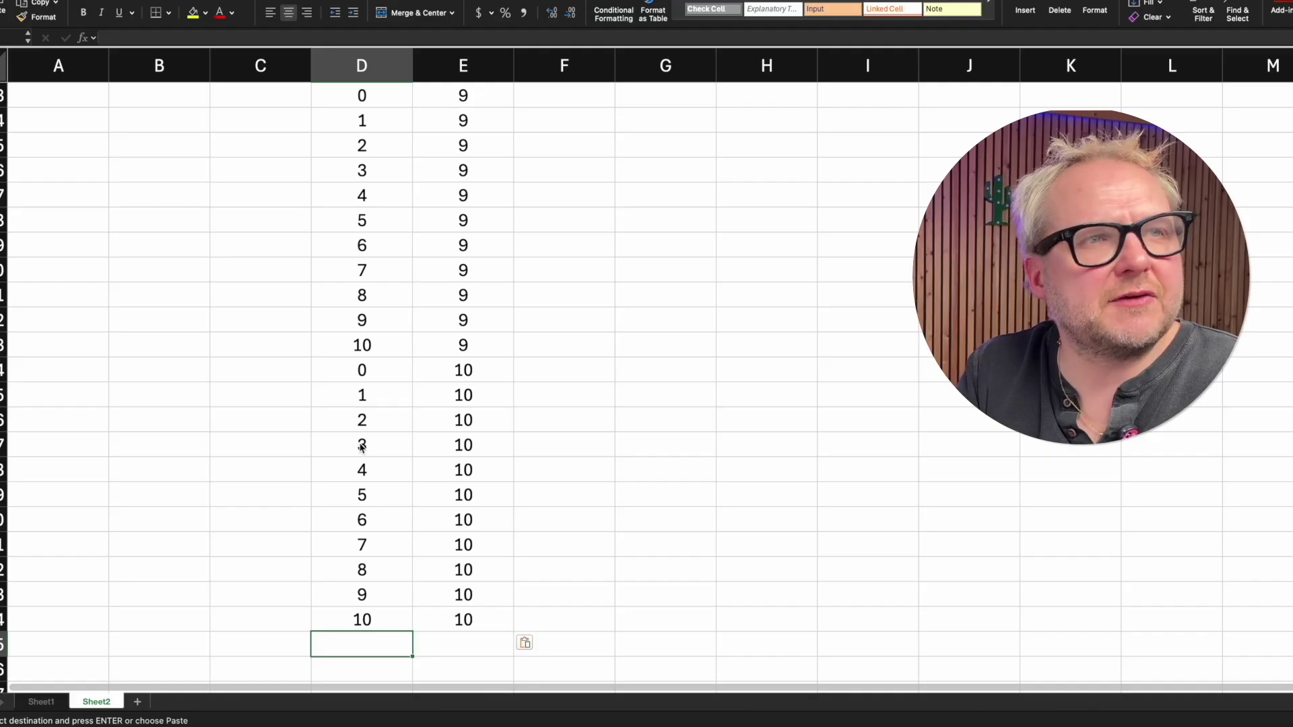
key(Up)
Step: Paste the Poisson formula into H4:H124 and select the column to confirm a 100% total
key(super+Up)
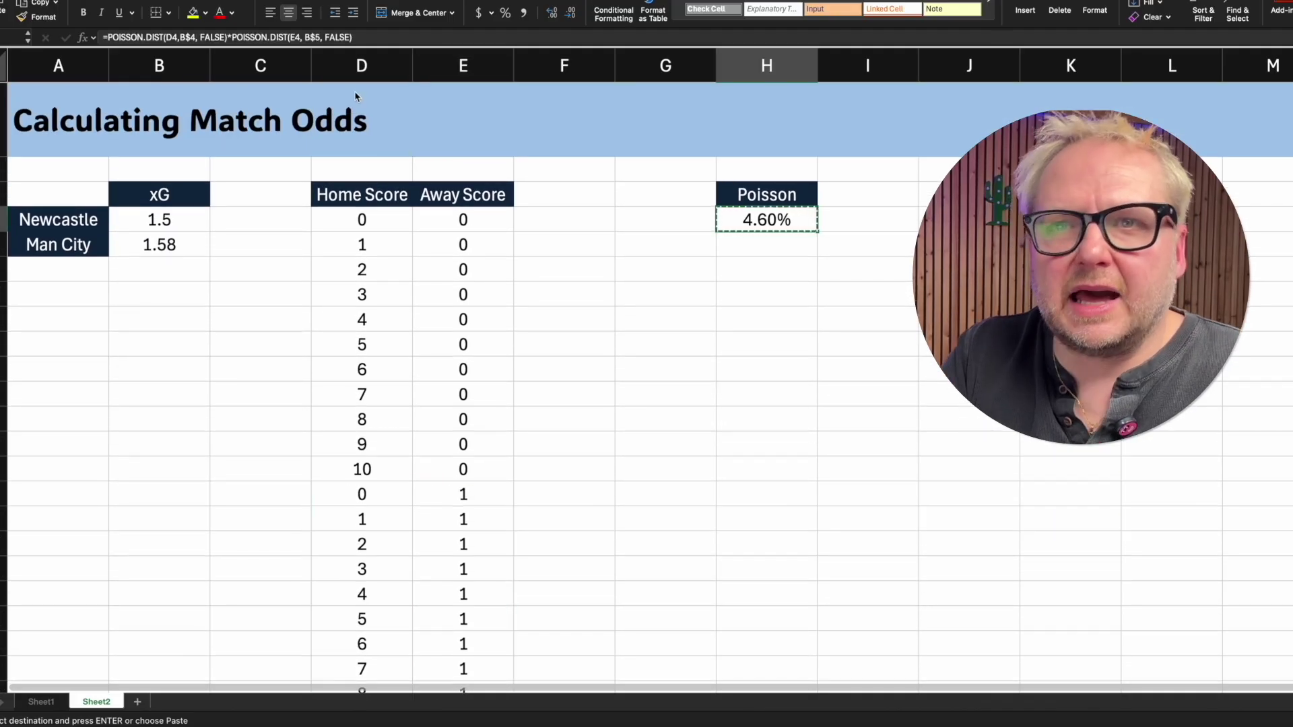
key(Left)
key(Left)
key(Left)
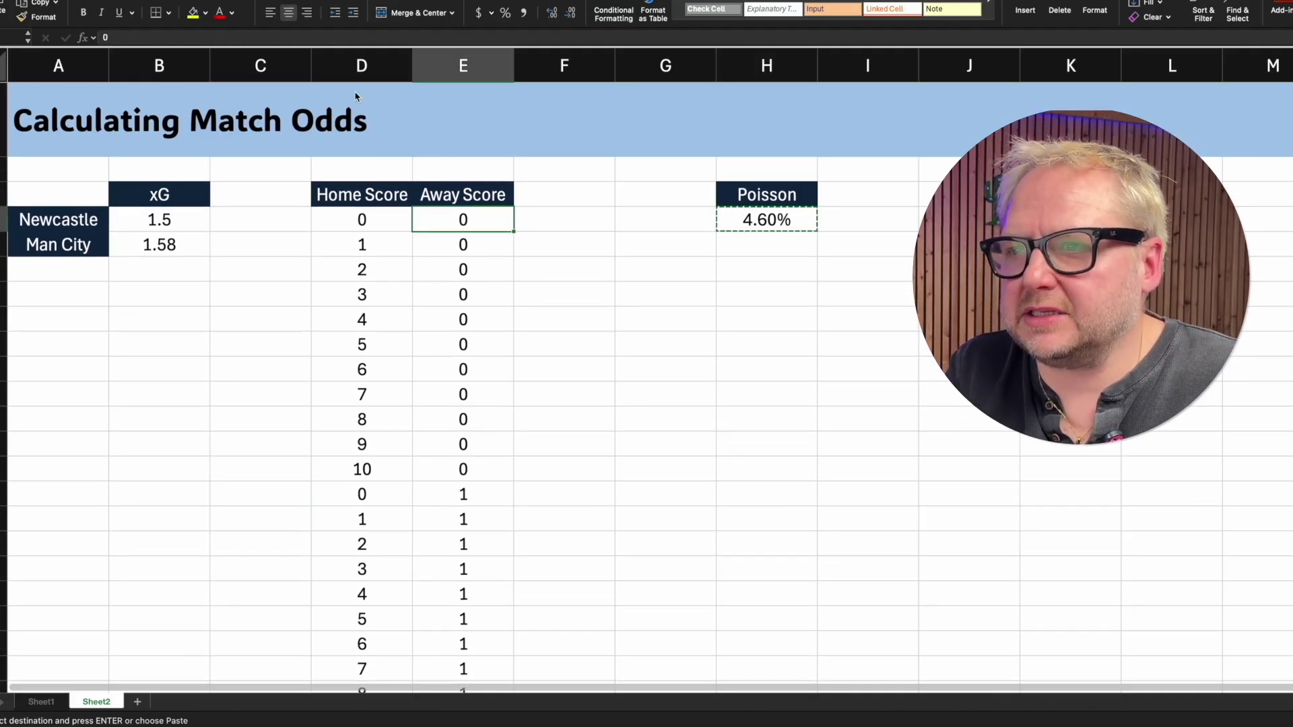
key(super+Down)
key(Right)
key(Right)
key(Right)
key(super+shift+Up)
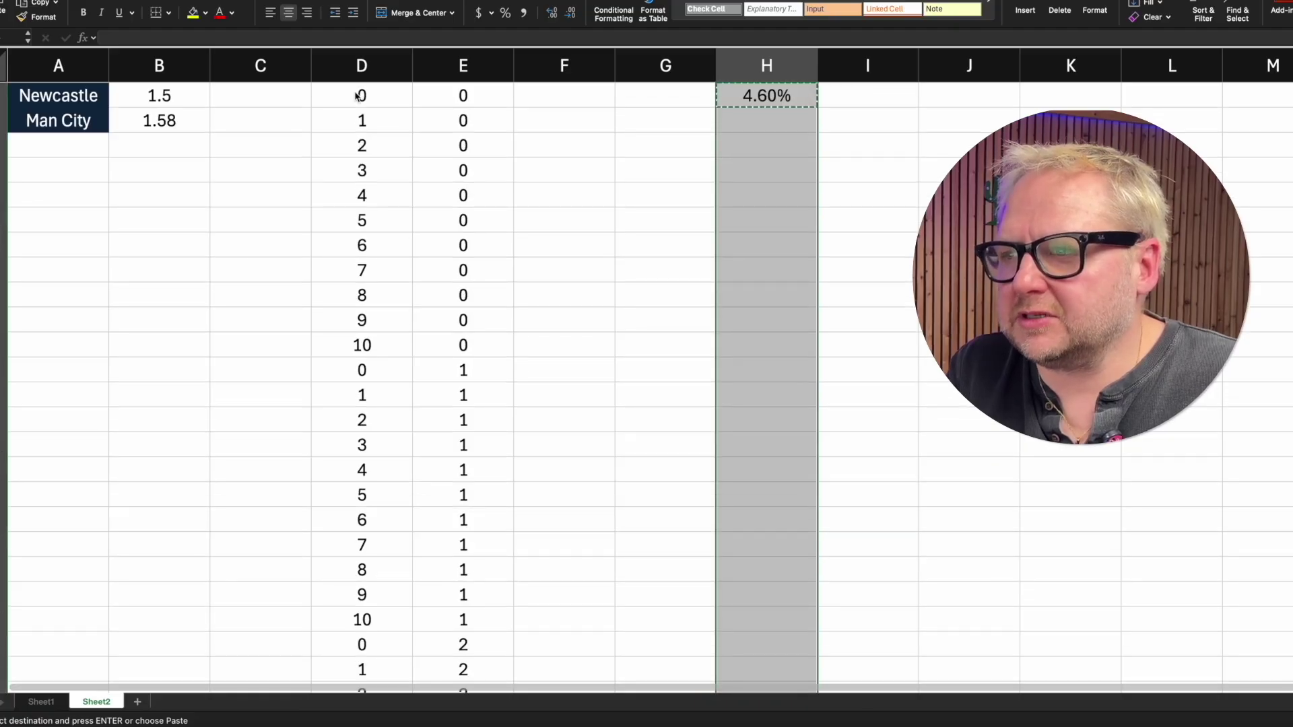
key(super+v)
key(super+Up)
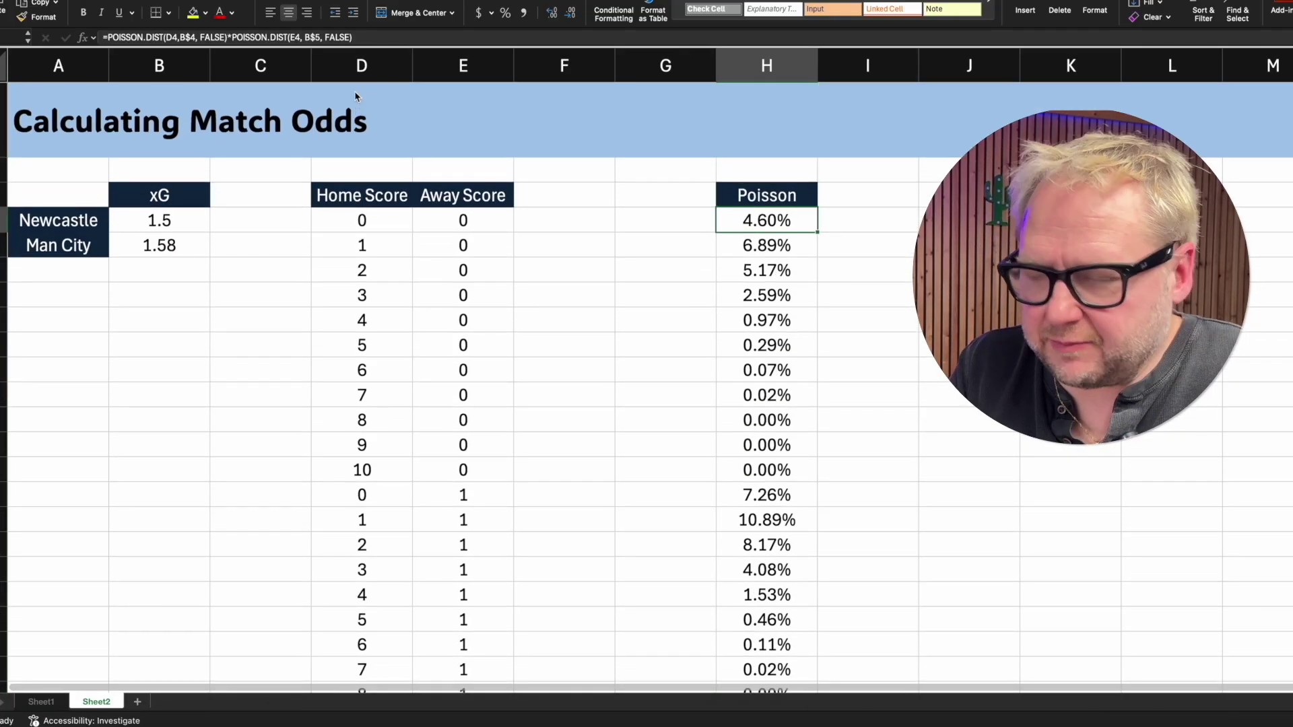
key(super+shift+Down)
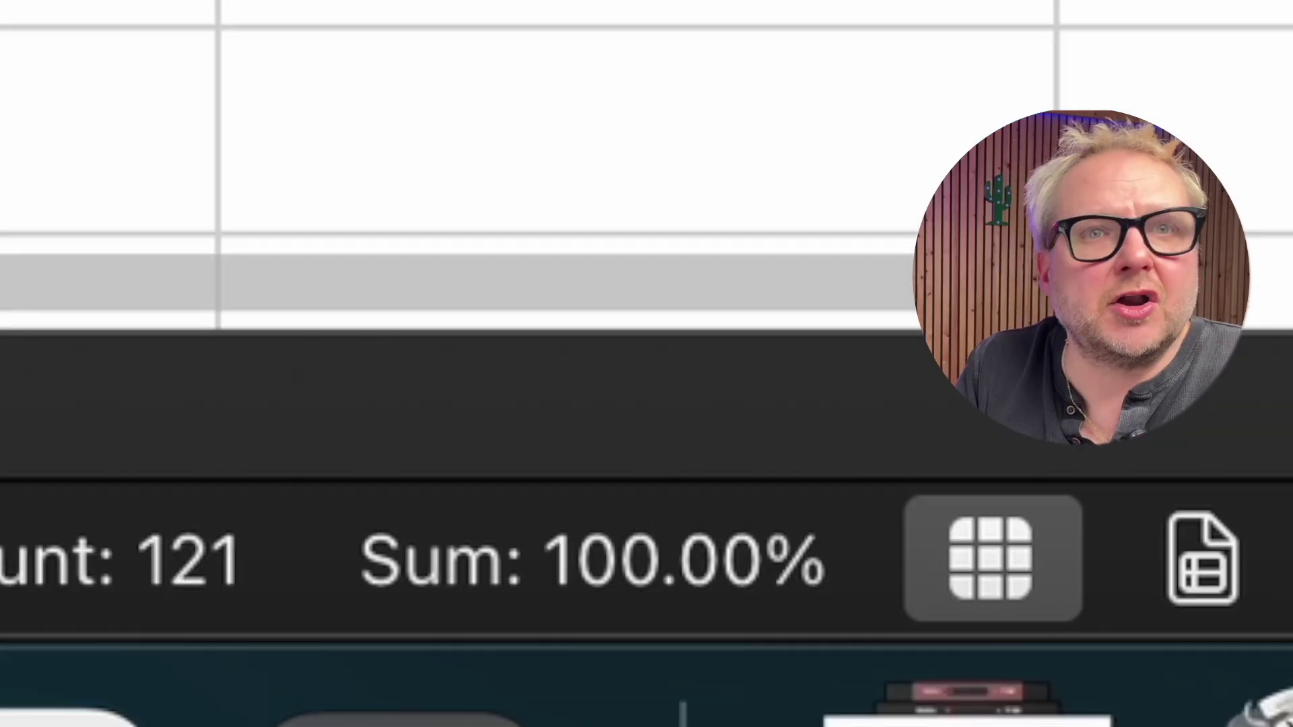
key(super+Up)
key(super+Up)
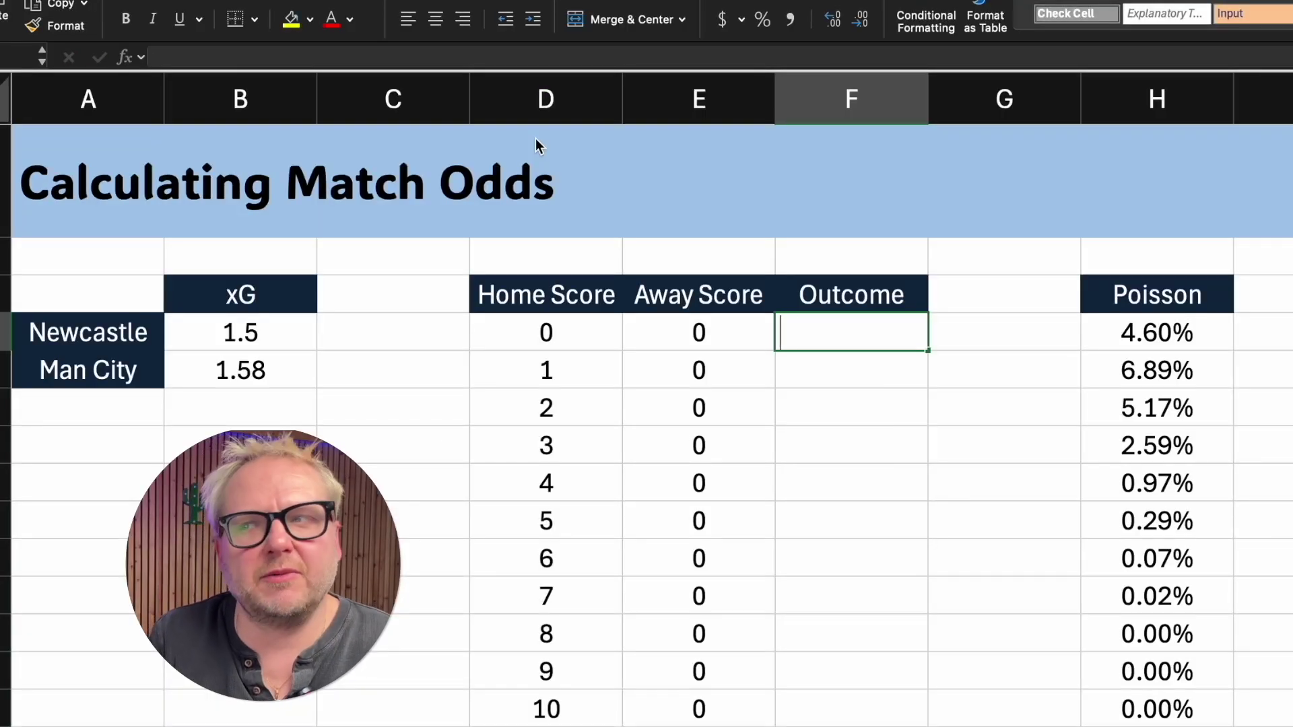
Step: Begin the F4 outcome formula with the draw test =IF(E4=D4,"X", …
text(=)
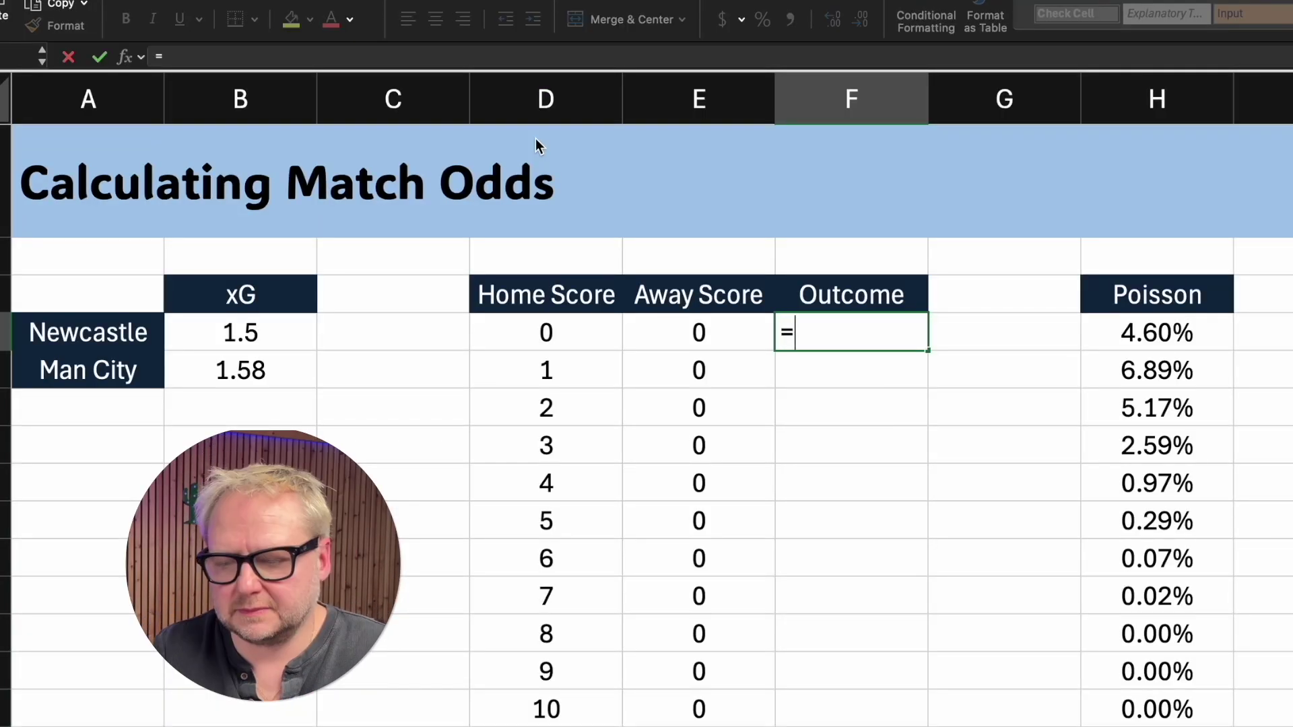
text(if()
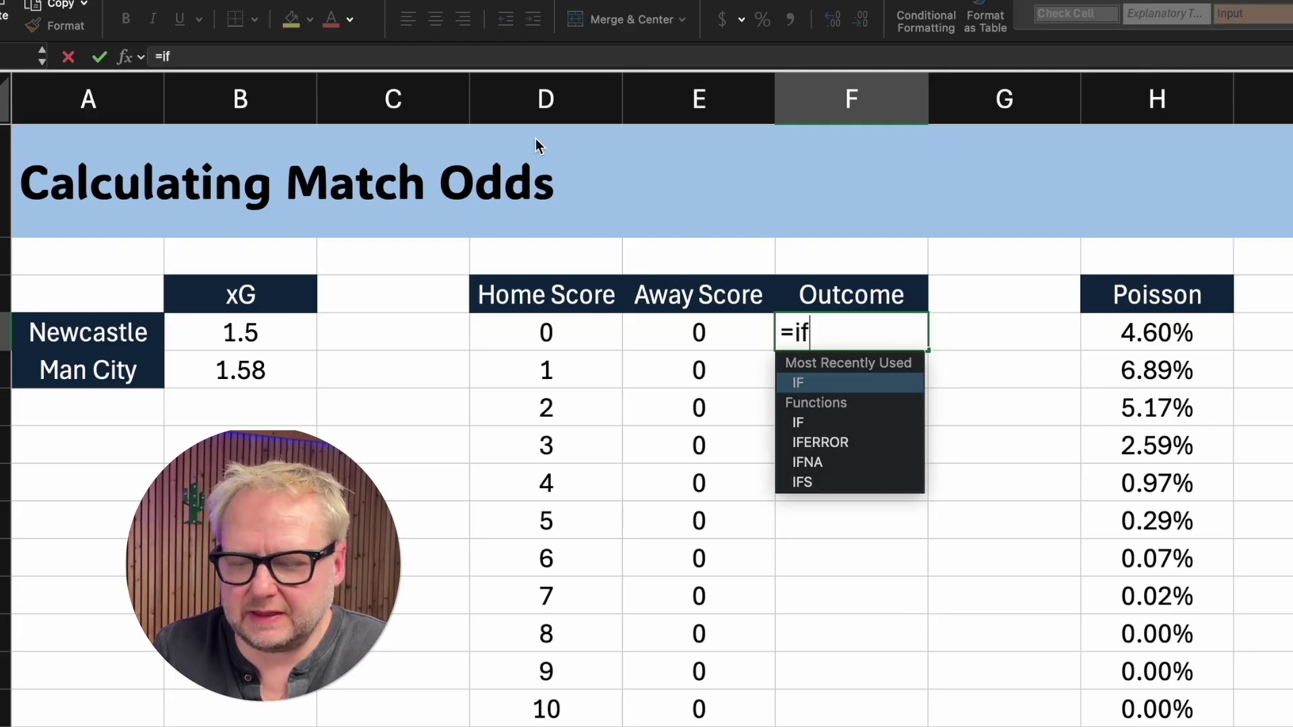
key(Left)
text(=)
key(Left)
key(Left)
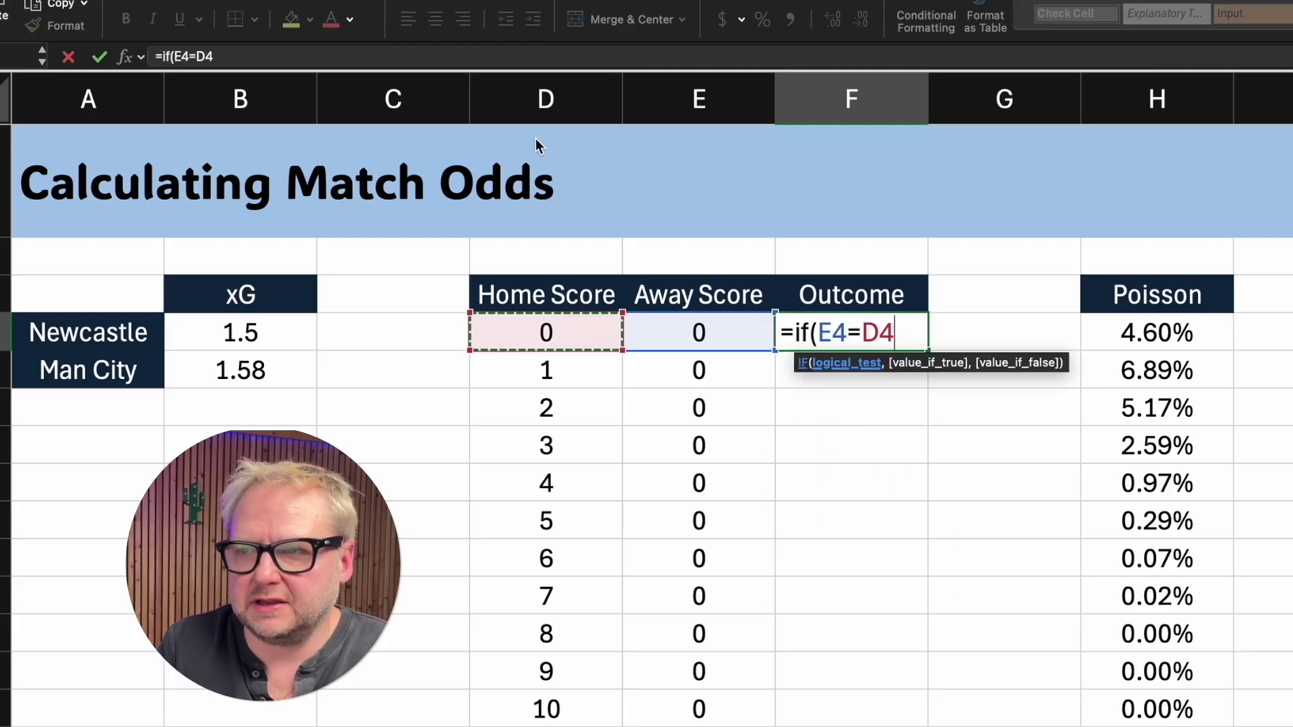
text(, @)
key(BackSpace)
text("X",)
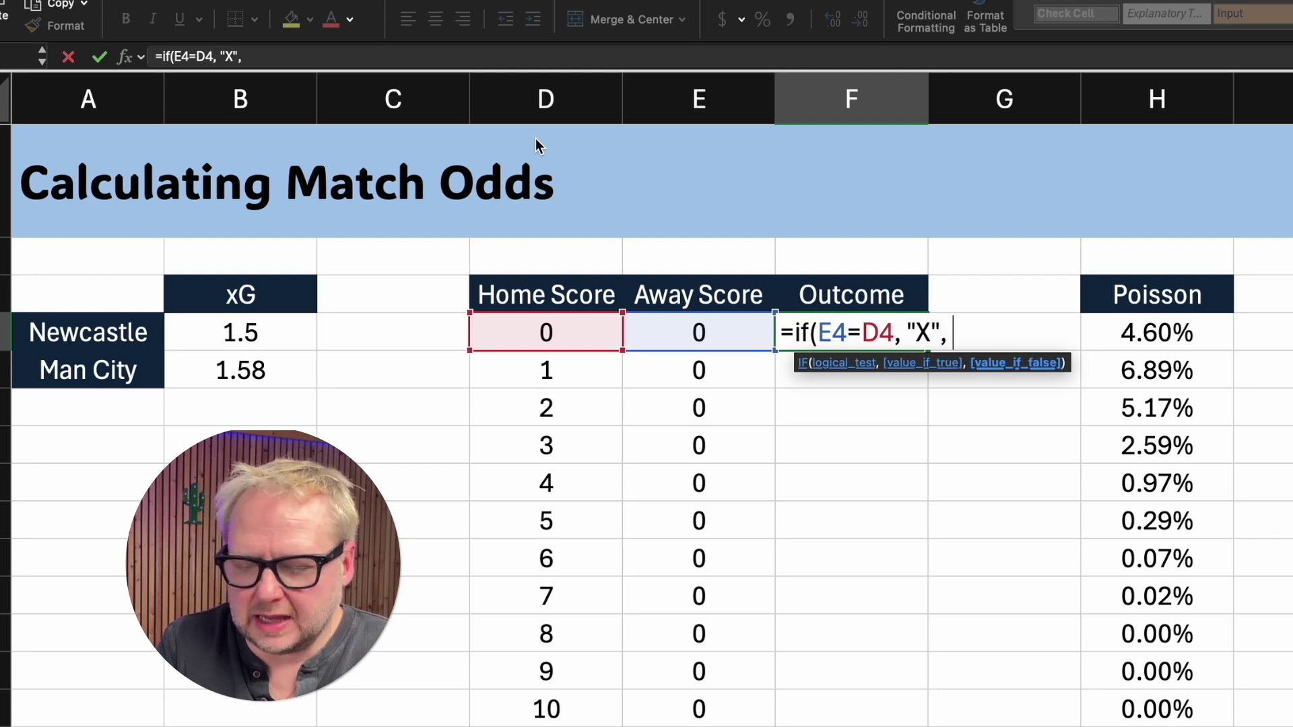
key(Left)
key(Left)
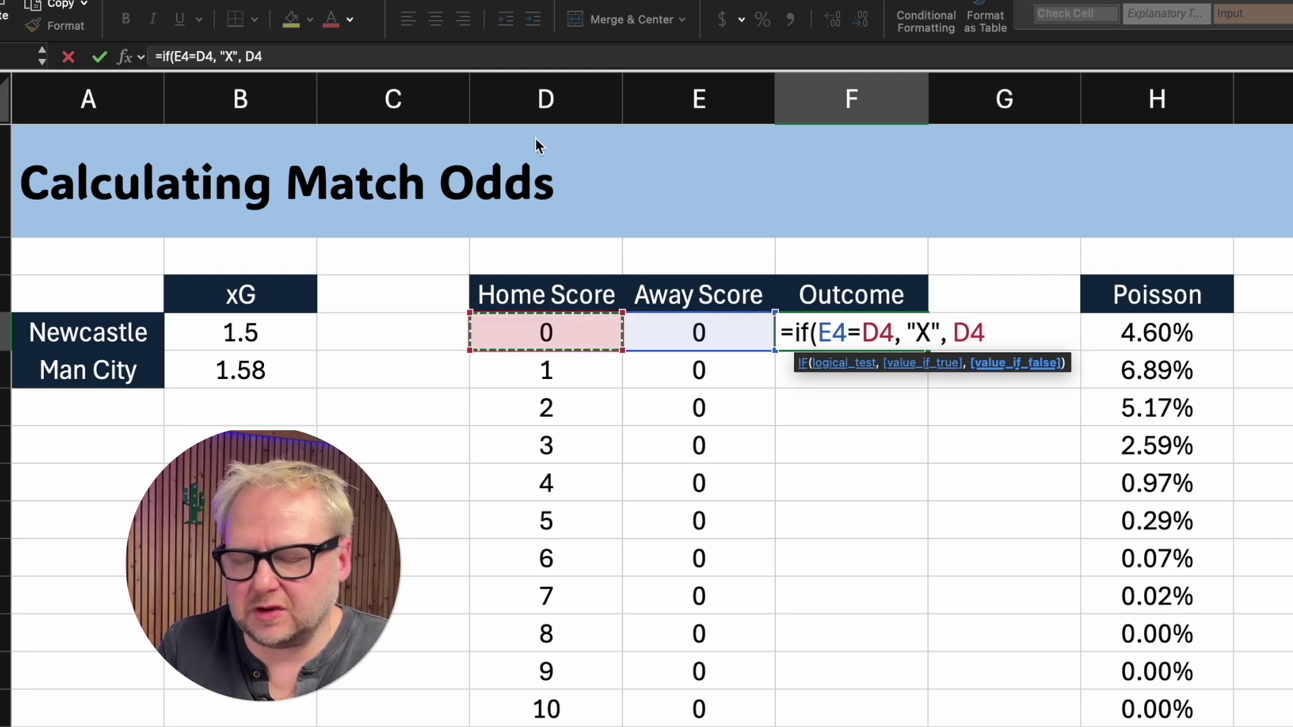
key(BackSpace)
key(BackSpace)
Step: Complete the nested IF(D4>E4,1,2) for home and away wins and enter it
text(fif()
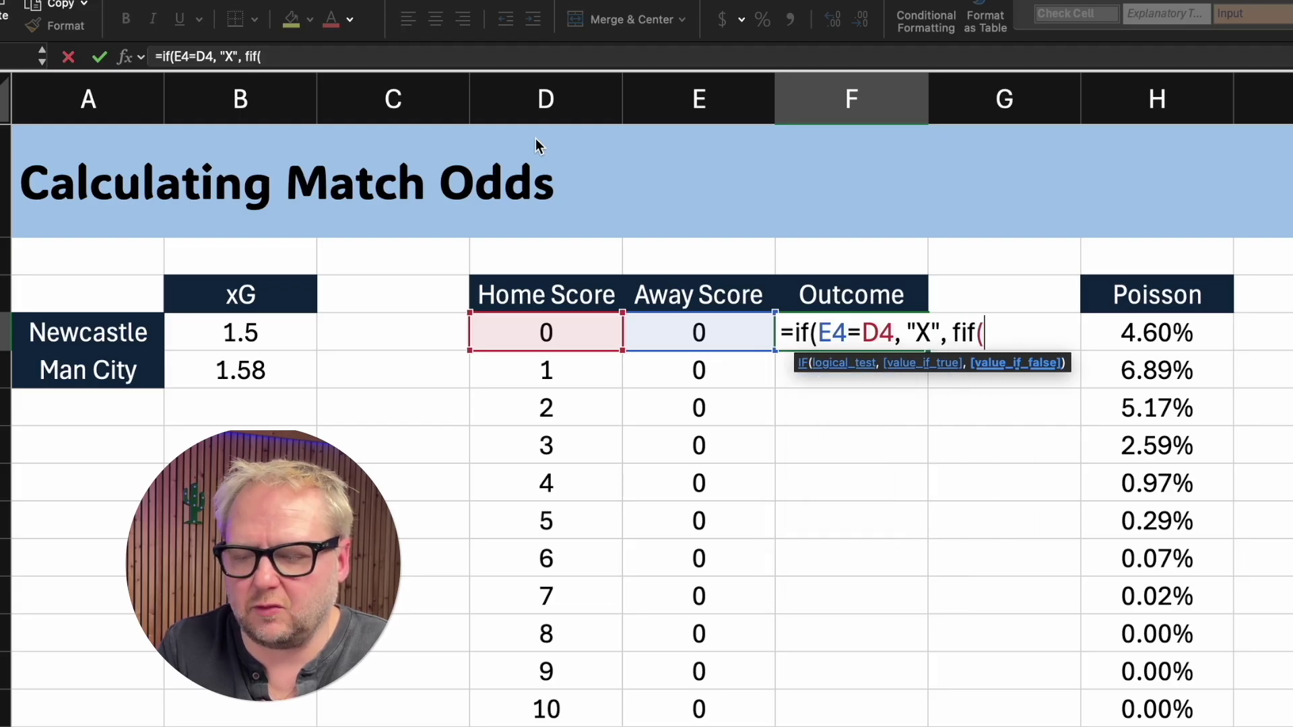
key(BackSpace)
key(BackSpace)
key(BackSpace)
text(if(D4>)
key(Left)
text(, )
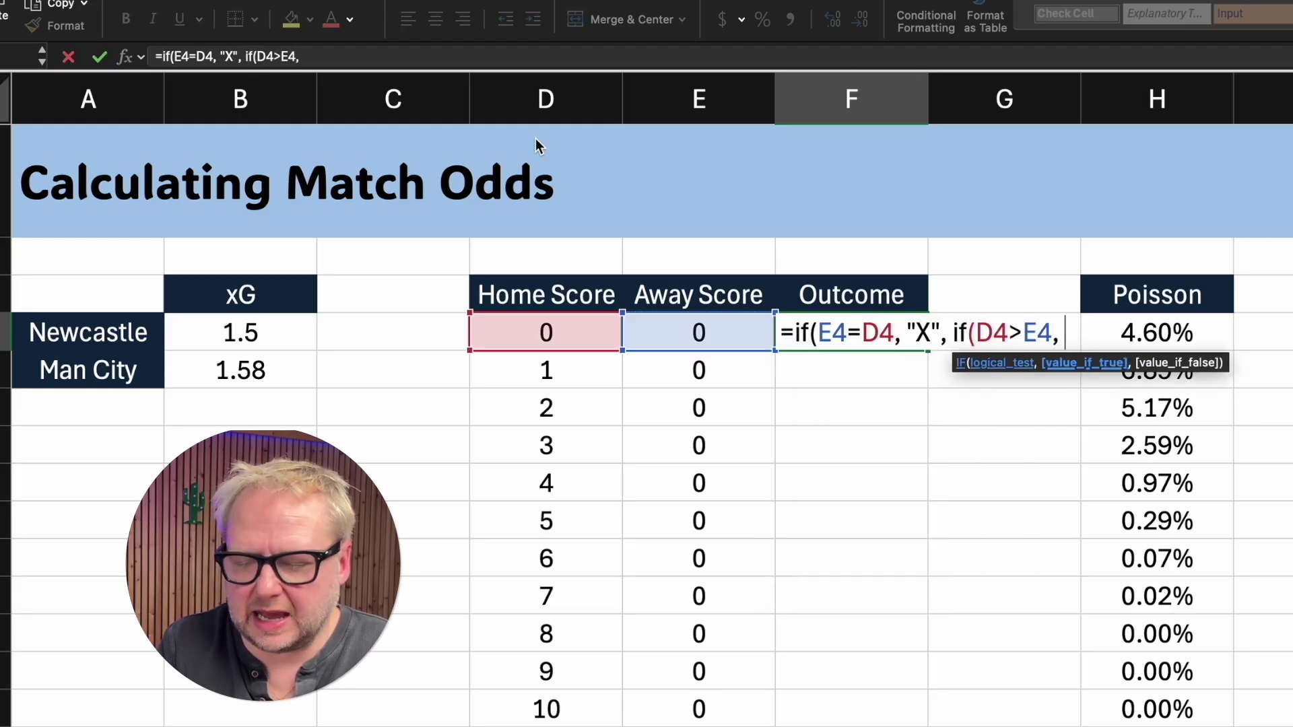
text(1)
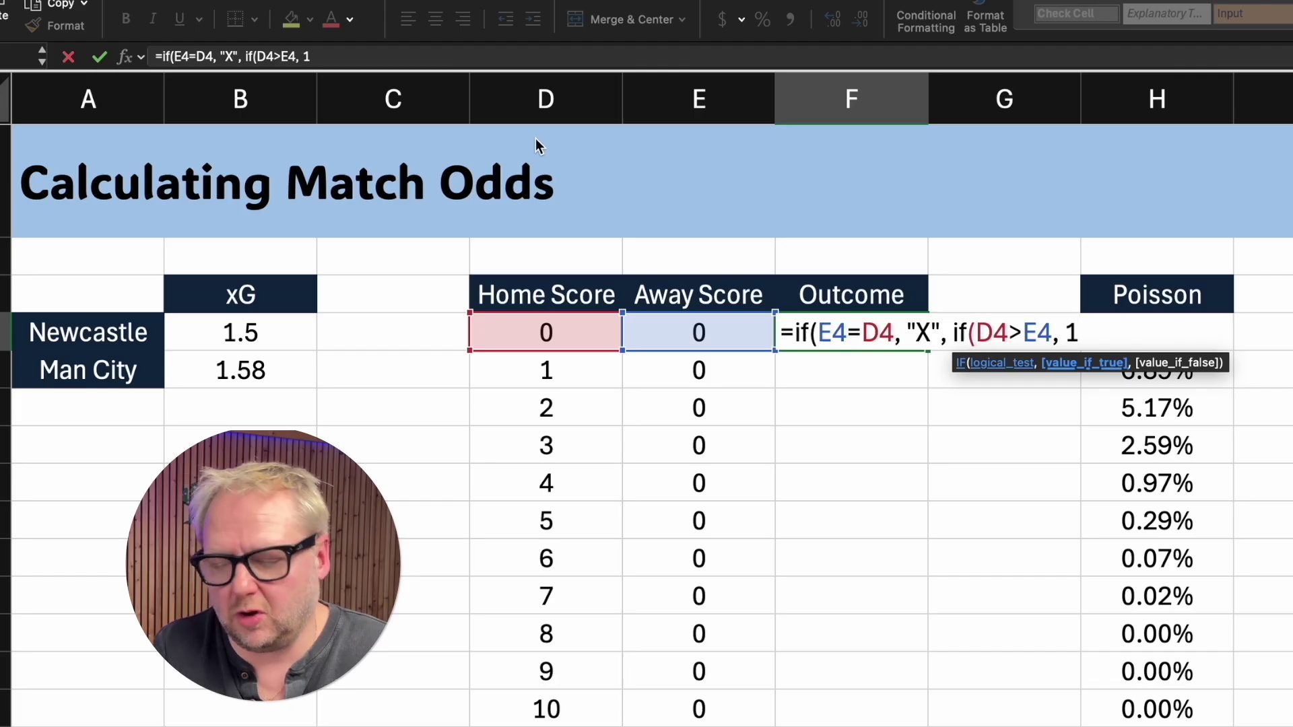
text(, 2))
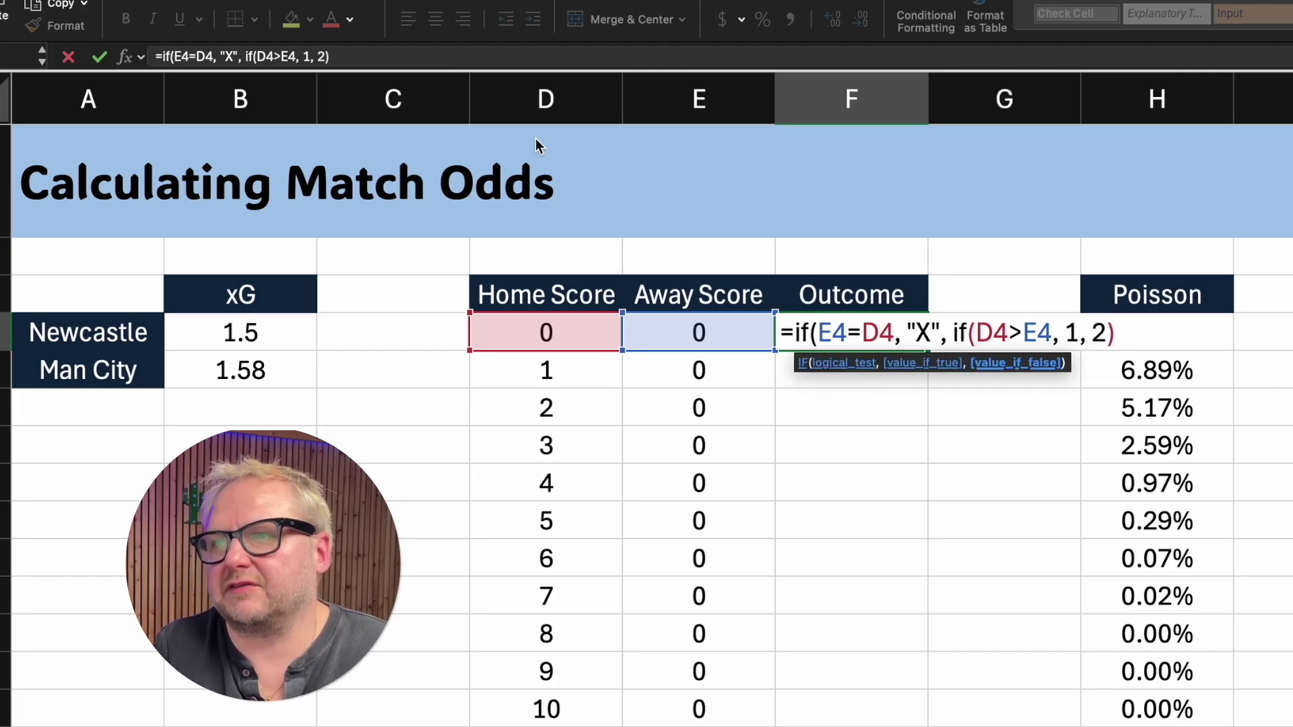
key(Return)
key(Return)
Step: Accept the suggested correction and fill the outcome formula down F4:F124
key(Up)
key(ctrl+c)
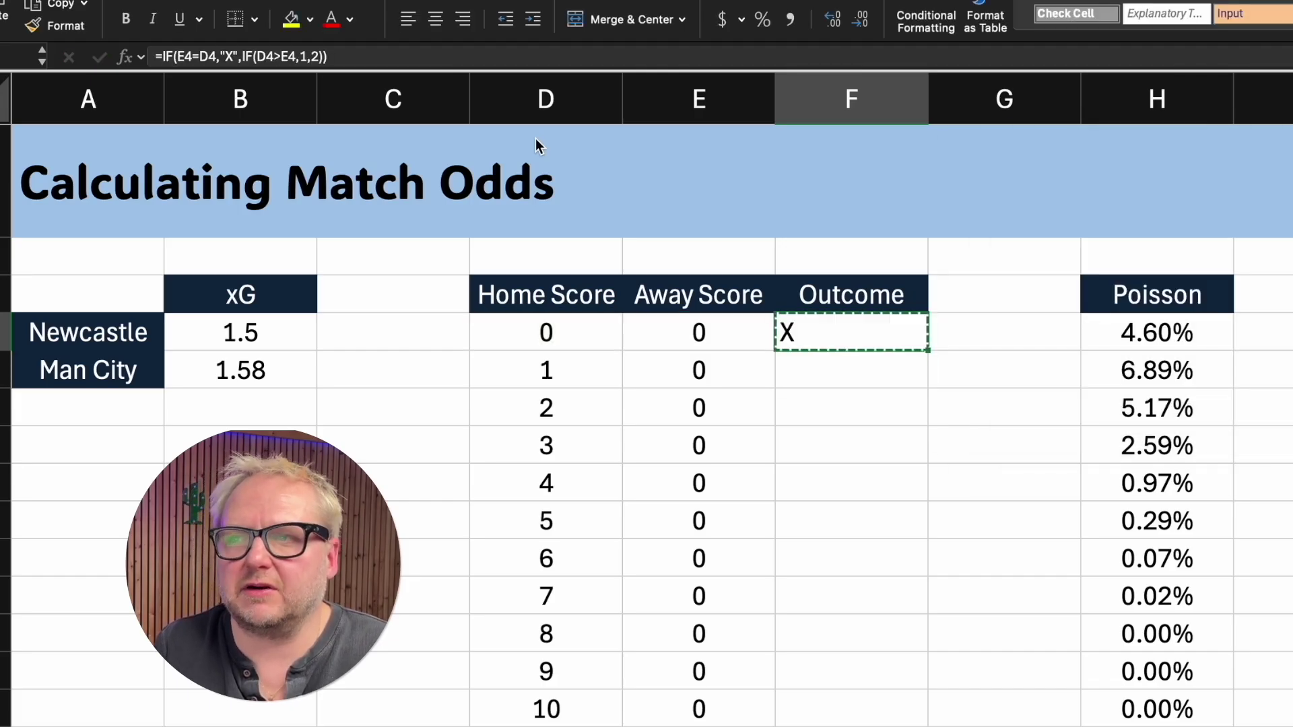
key(Left)
key(ctrl+Down)
key(Right)
key(ctrl+shift+Up)
key(ctrl+v)
key(Up)
Step: Enter the outcome labels 1, X and 2 in K6:K8
key(Right)
key(Right)
key(Down)
key(Down)
key(Down)
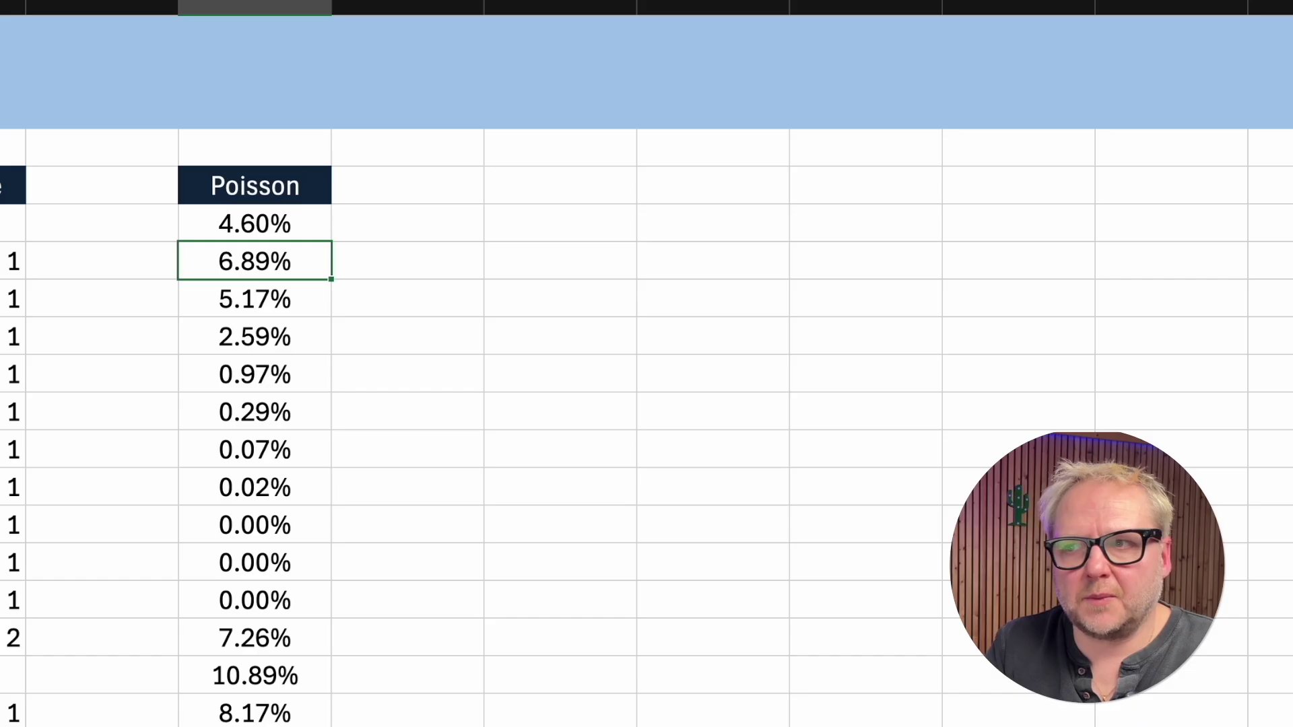
key(Down)
key(Right)
key(Right)
key(Right)
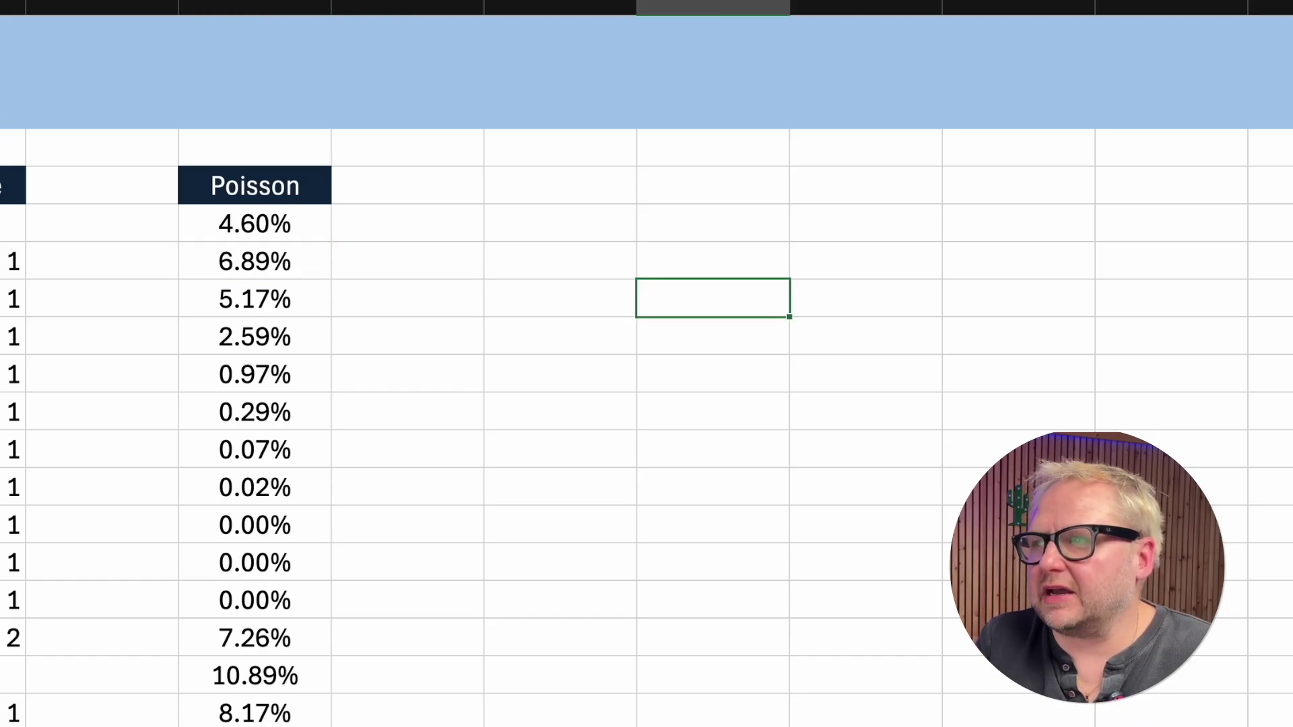
text(1)
key(Return)
text(X)
key(Return)
text(2)
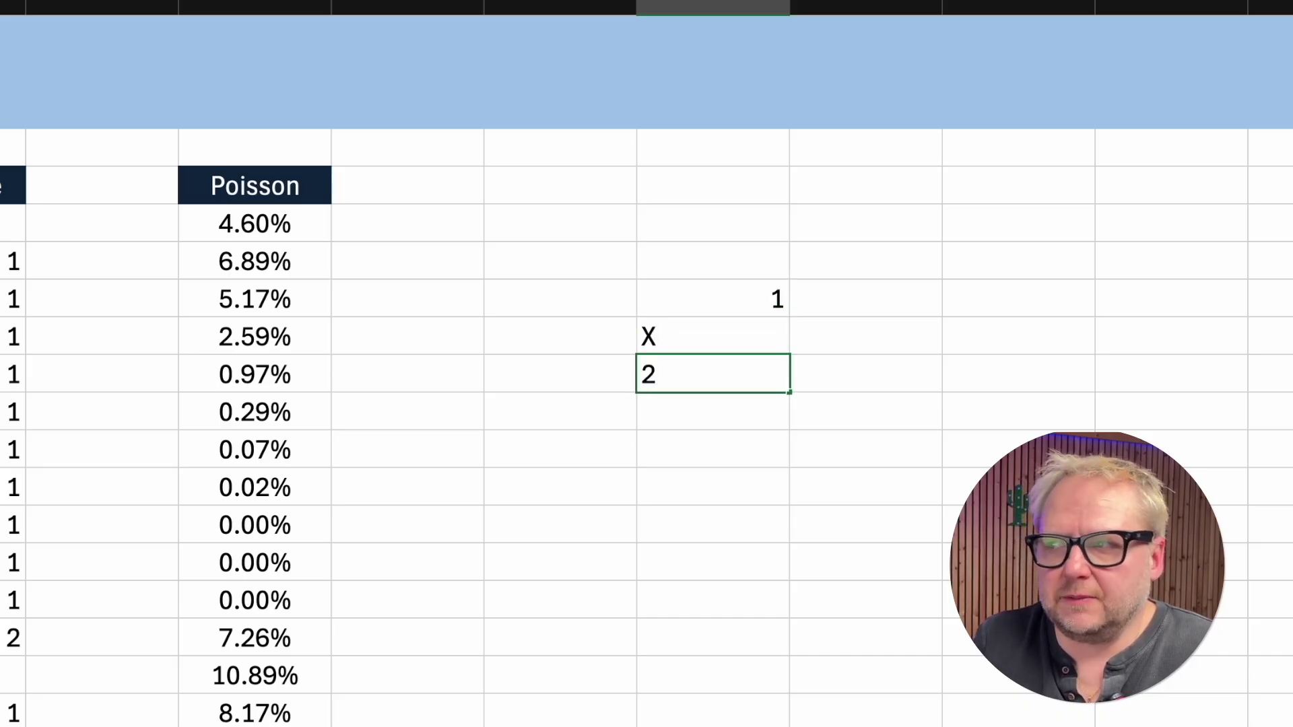
key(Up)
key(Up)
key(Up)
Step: Enter =SUMIF(F:F,K6,H:H) in L6 and copy it to L7:L8, giving 36.30%, 23.92%, 39.78%
key(Right)
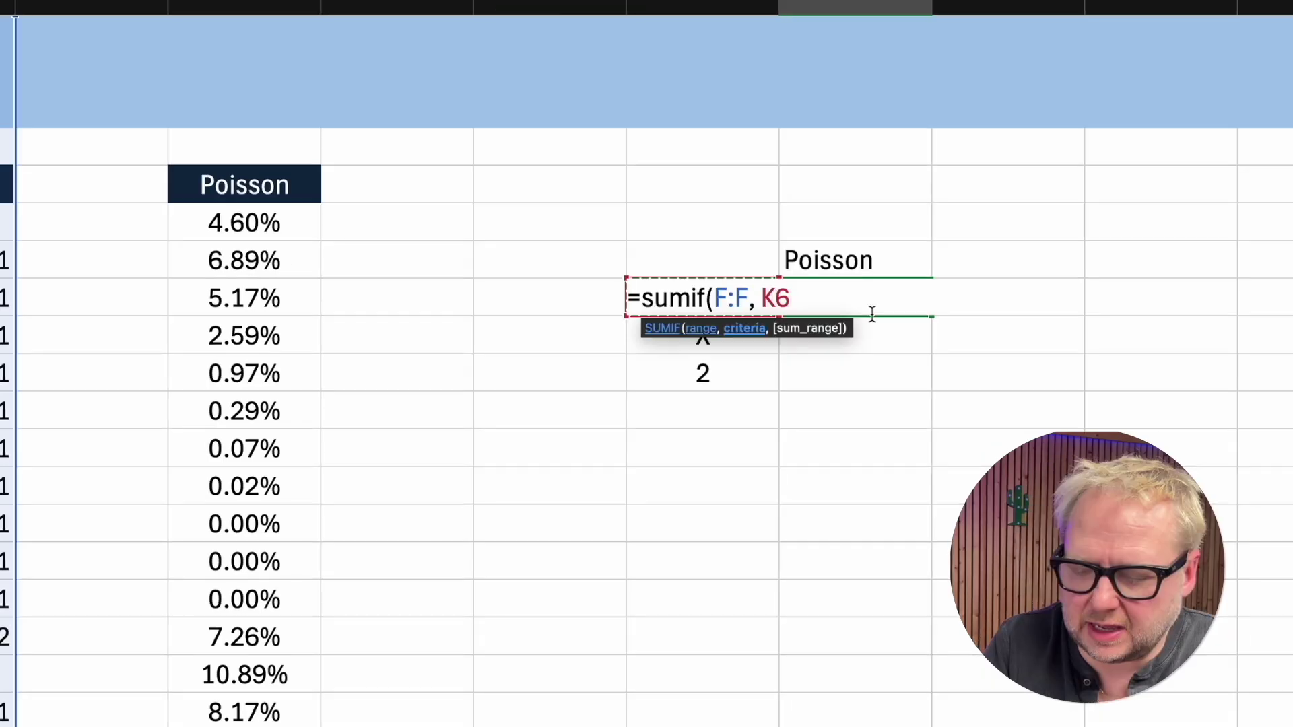
text(, H)
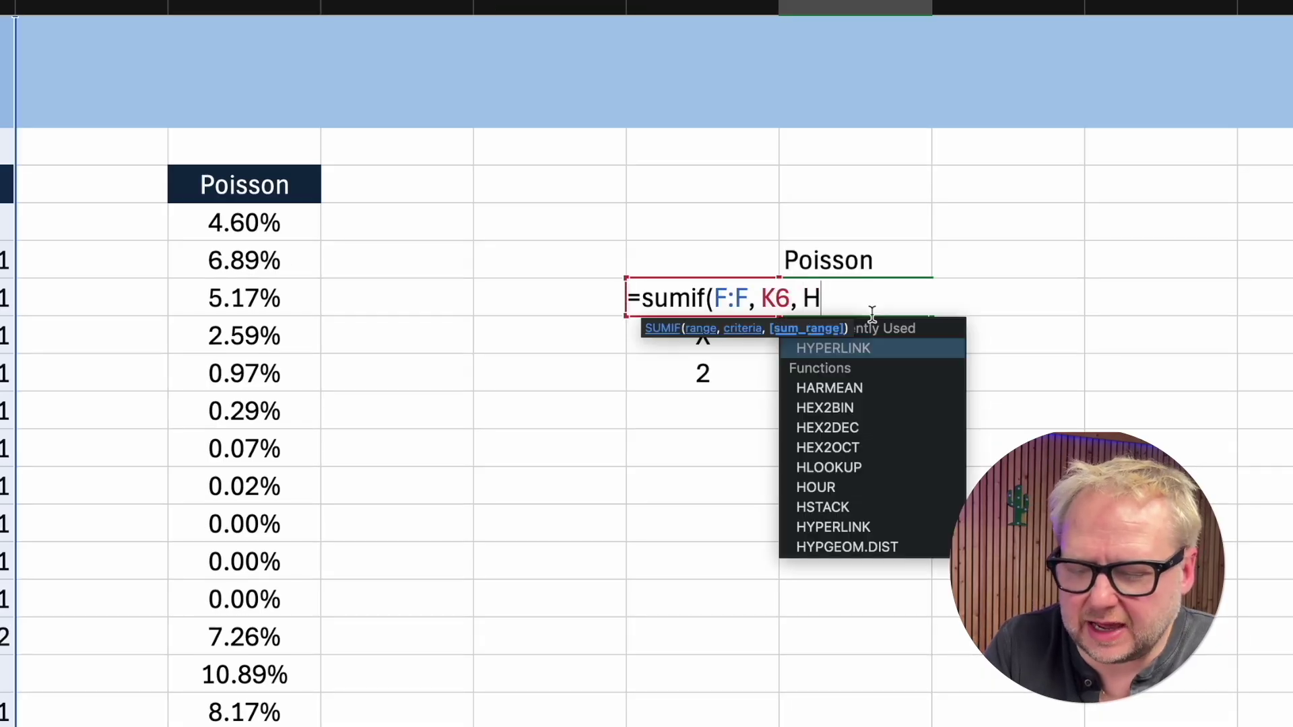
text(:H))
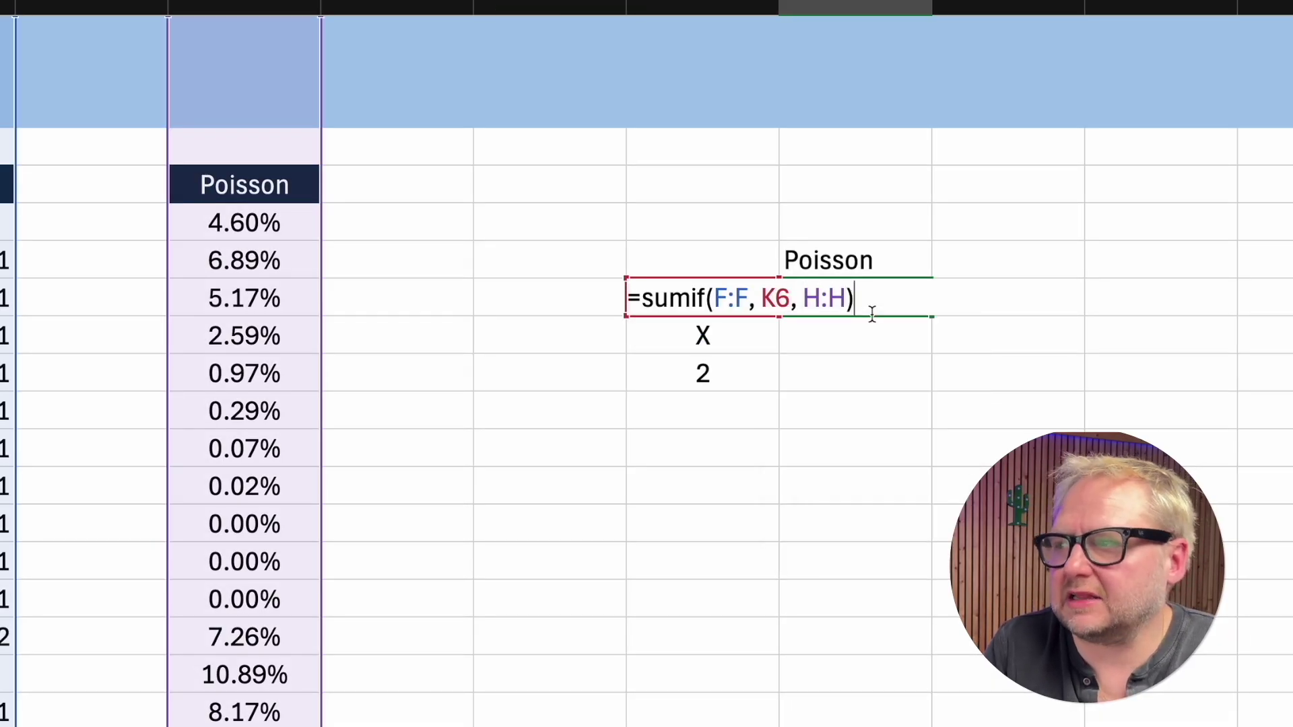
key(Return)
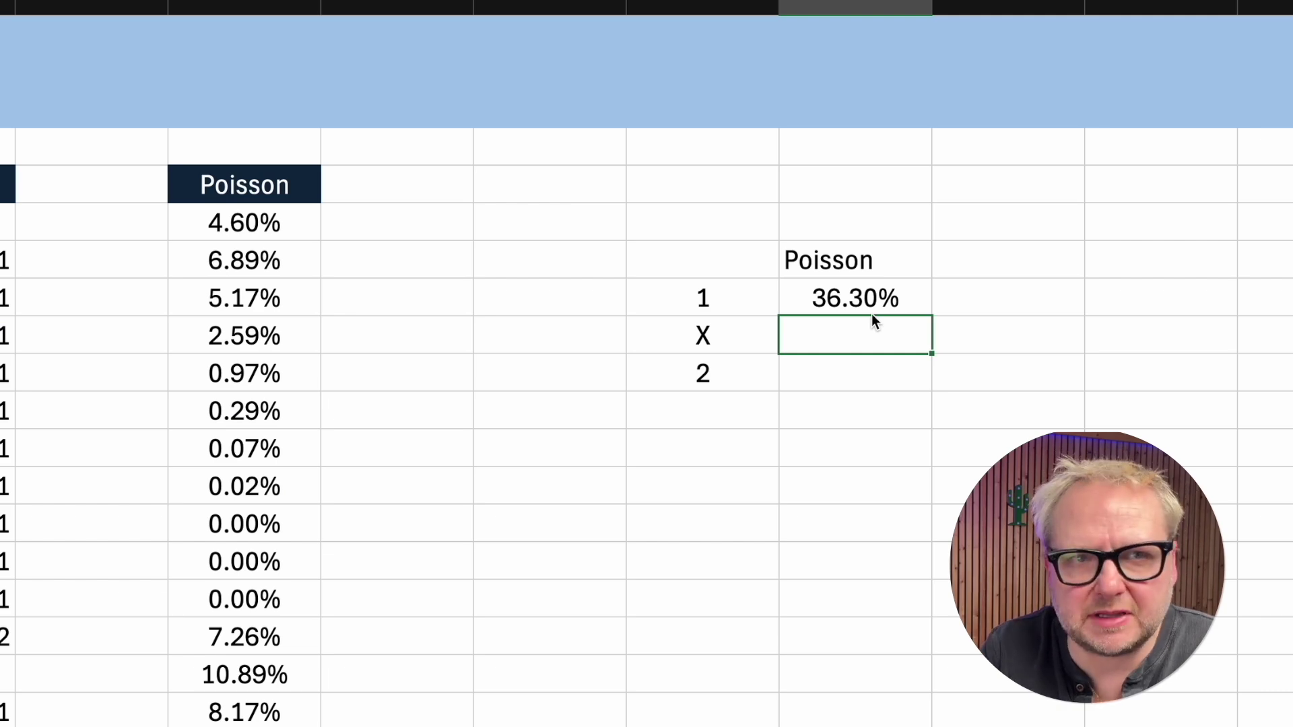
click(872, 314)
key(ctrl+c)
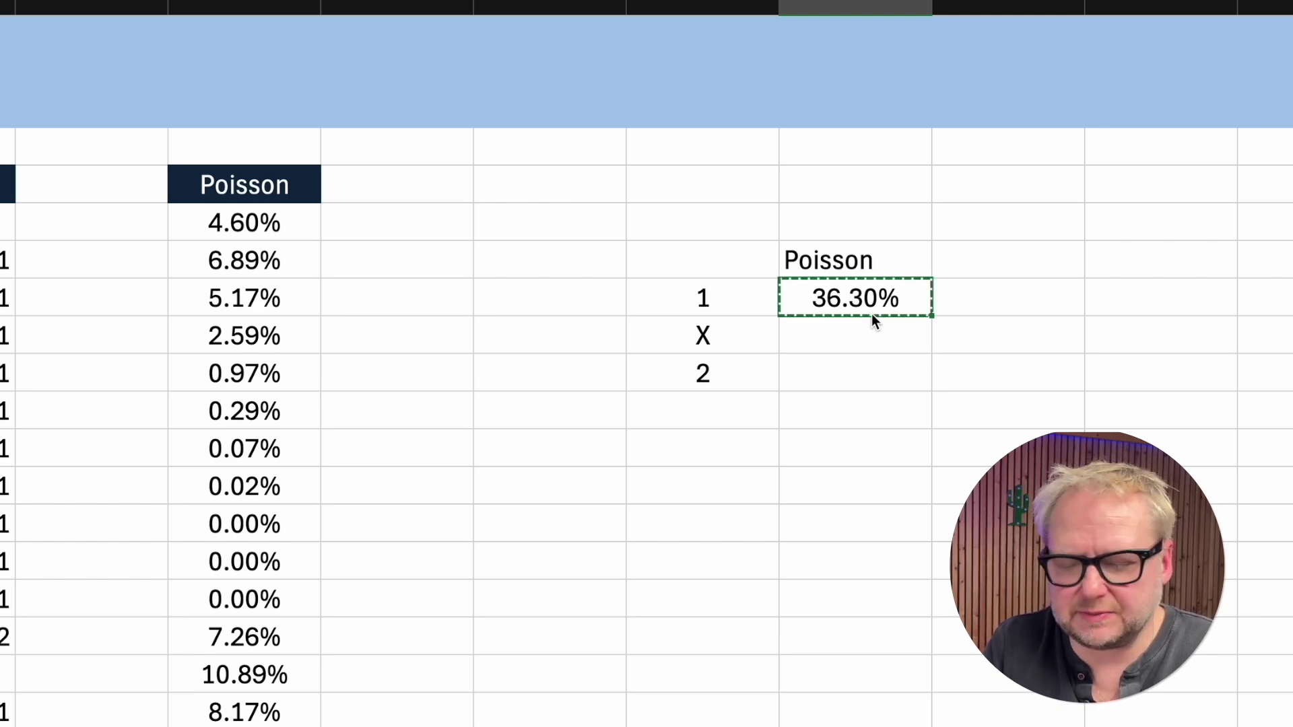
key(Down)
key(ctrl+v)
key(Down)
key(ctrl+v)
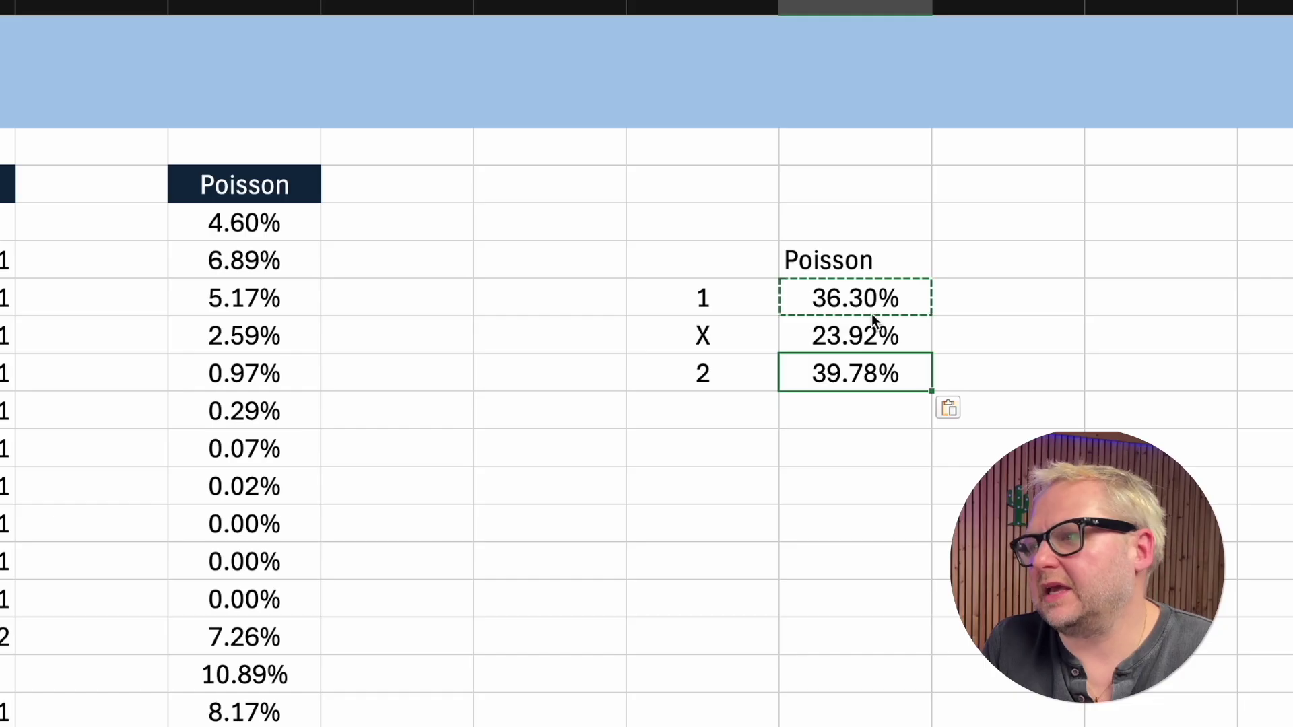
key(Escape)
key(Up)
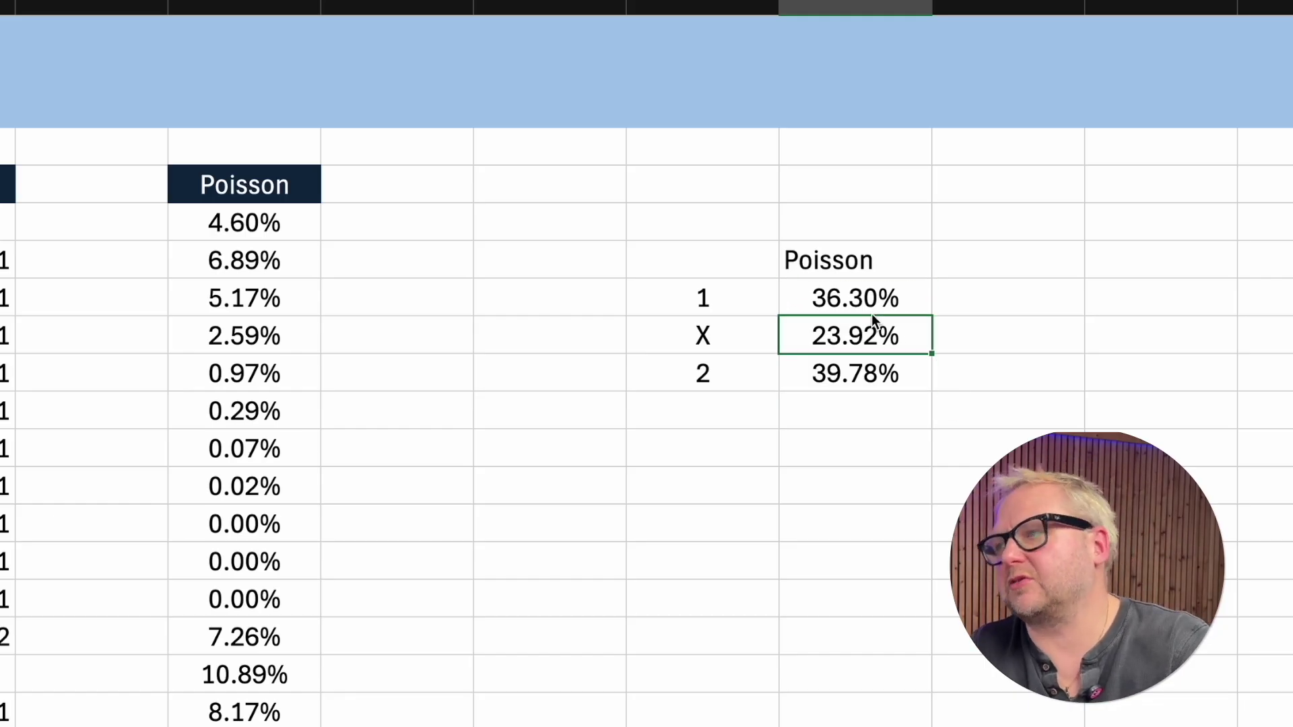
key(Up)
key(Right)
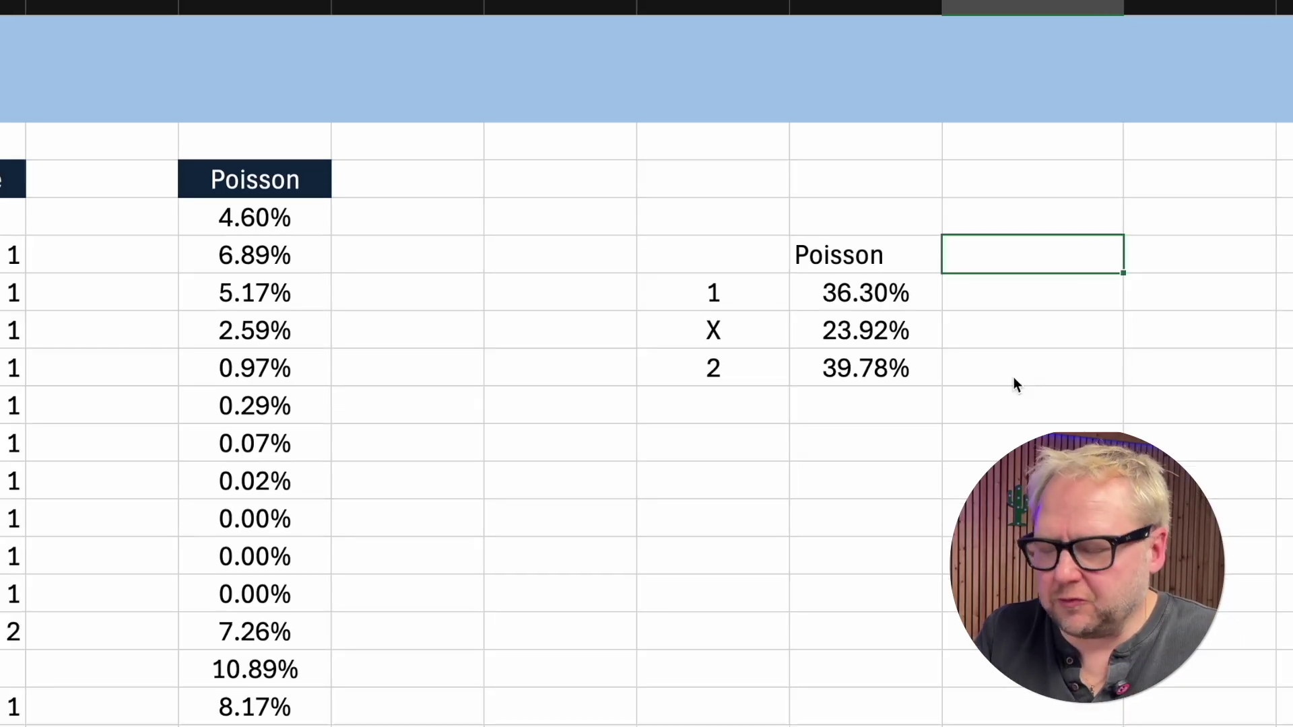
Step: Enter =L6^-1 in M6 and copy it to M7:M8 for odds 2.75, 4.18 and 2.51
text(=)
key(Left)
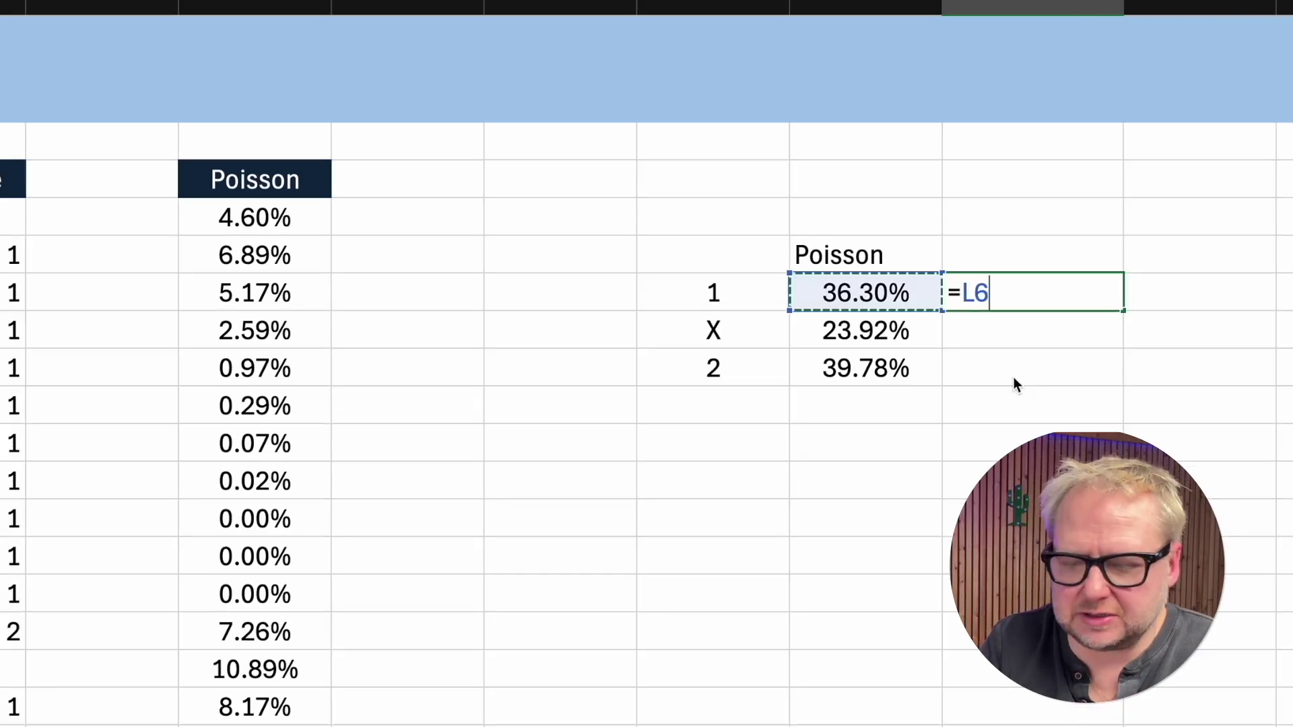
text(^-1)
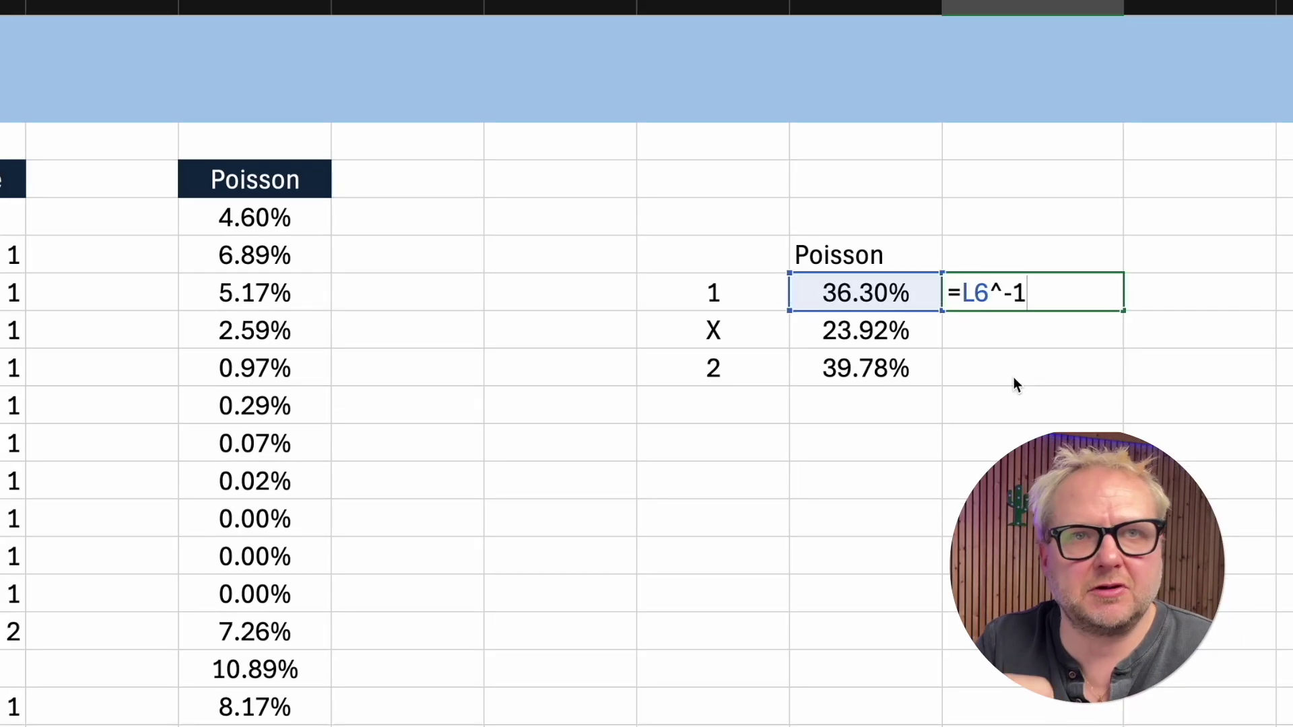
key(Return)
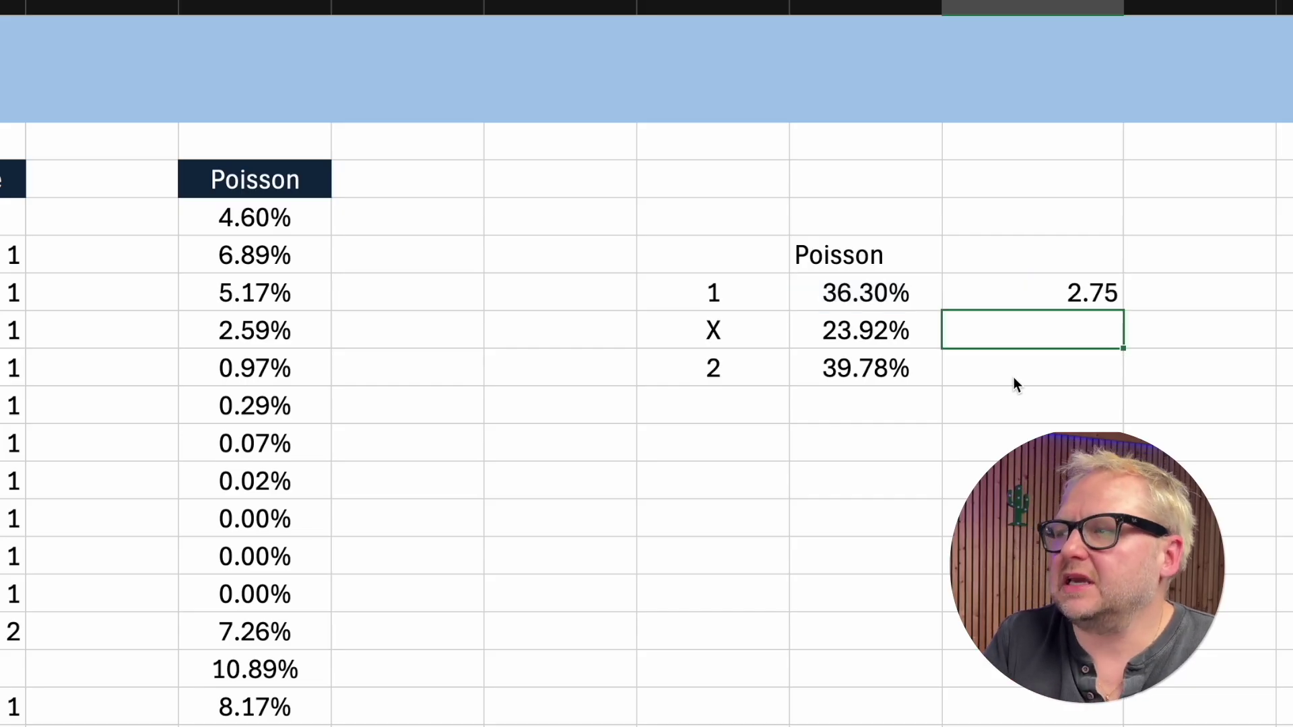
key(Up)
key(ctrl+c)
key(Down)
key(ctrl+v)
key(Down)
key(ctrl+v)
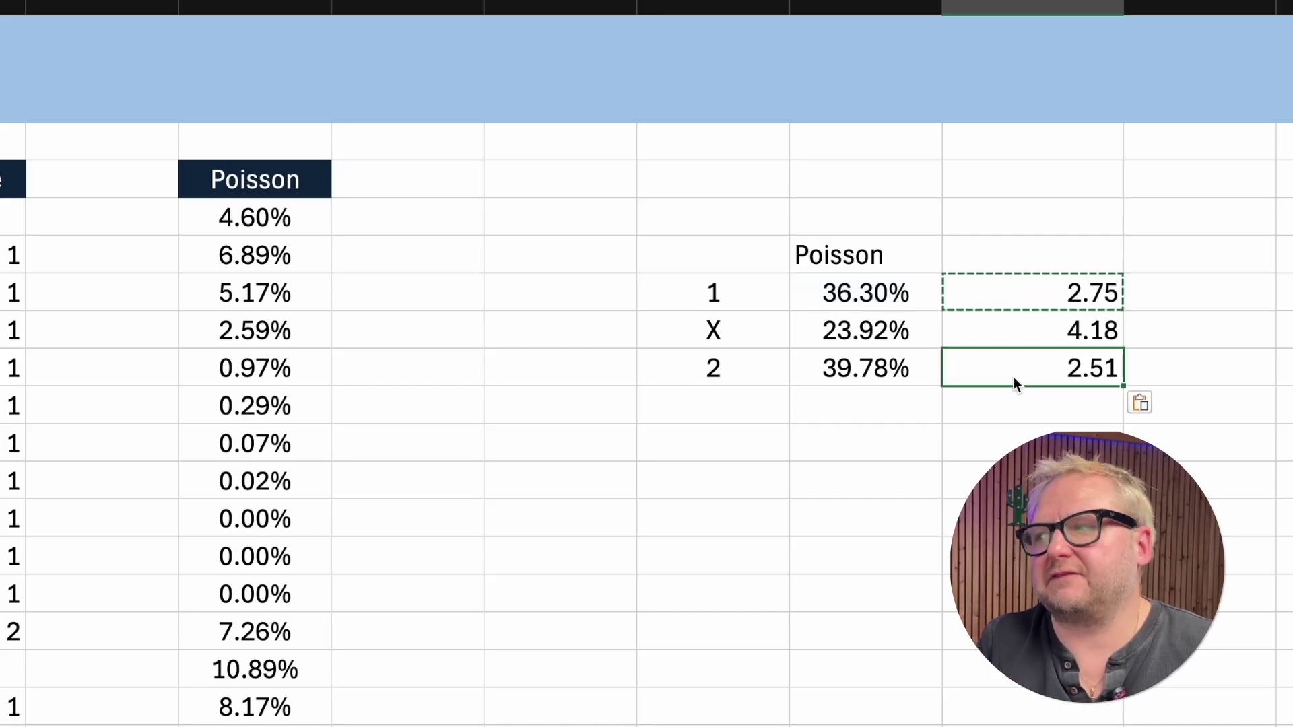